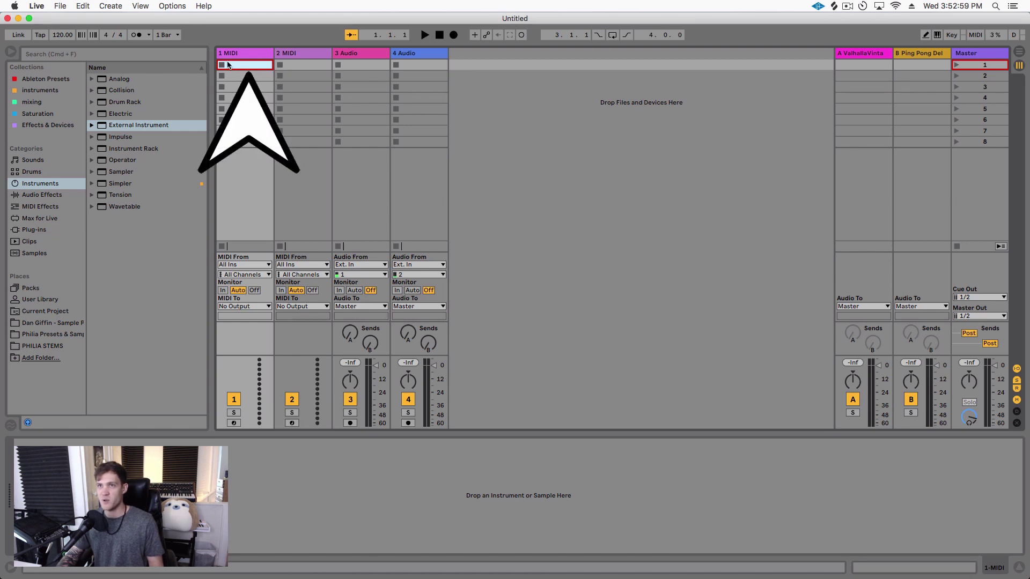
Check the MIDI preferences for the ClyphX Pro control surface and the Moog Sub 37 output's track setting
{"action": "left_click", "coordinate": [37, 6]}
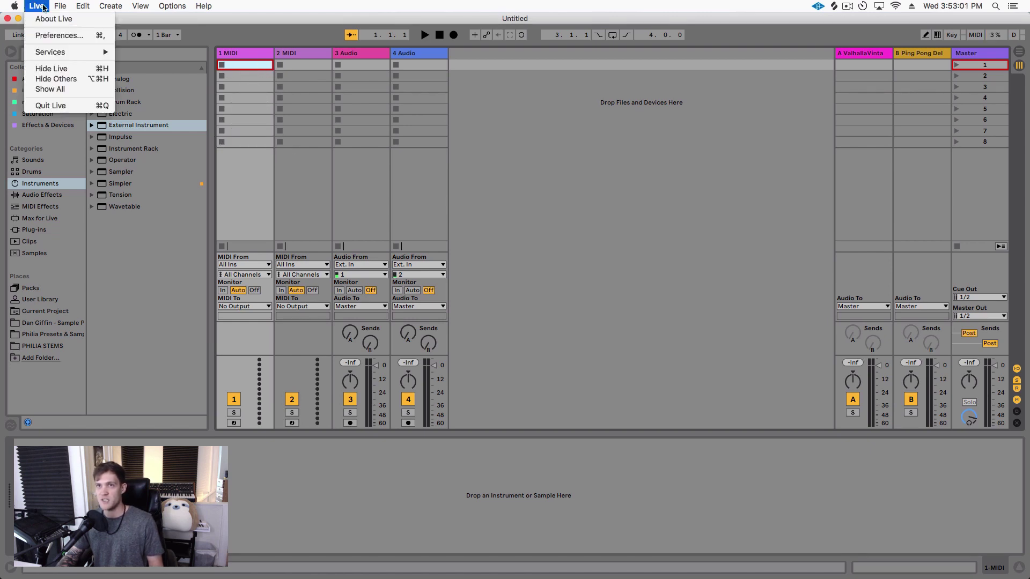
{"action": "left_click", "coordinate": [47, 36]}
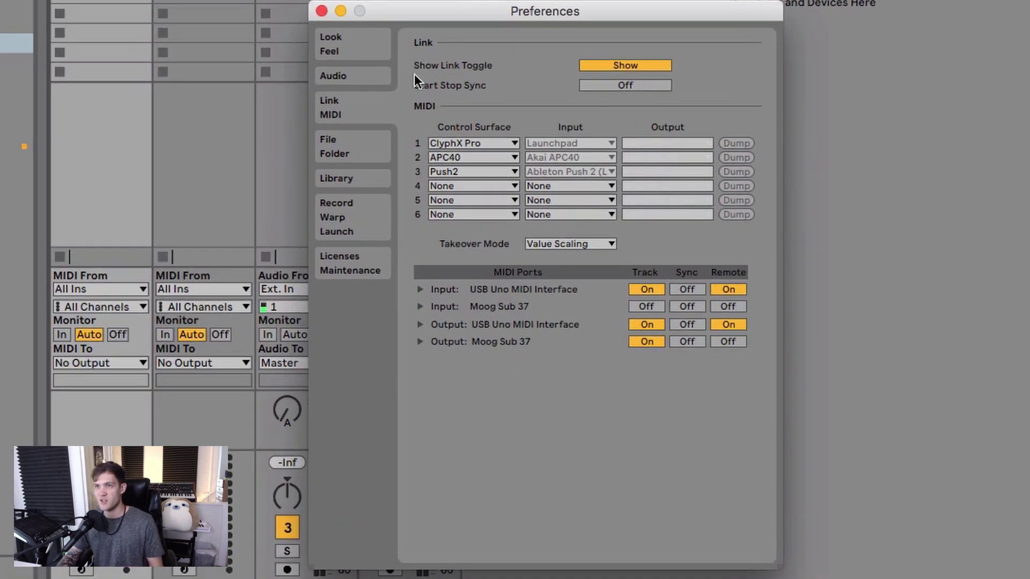
{"action": "left_click", "coordinate": [468, 143]}
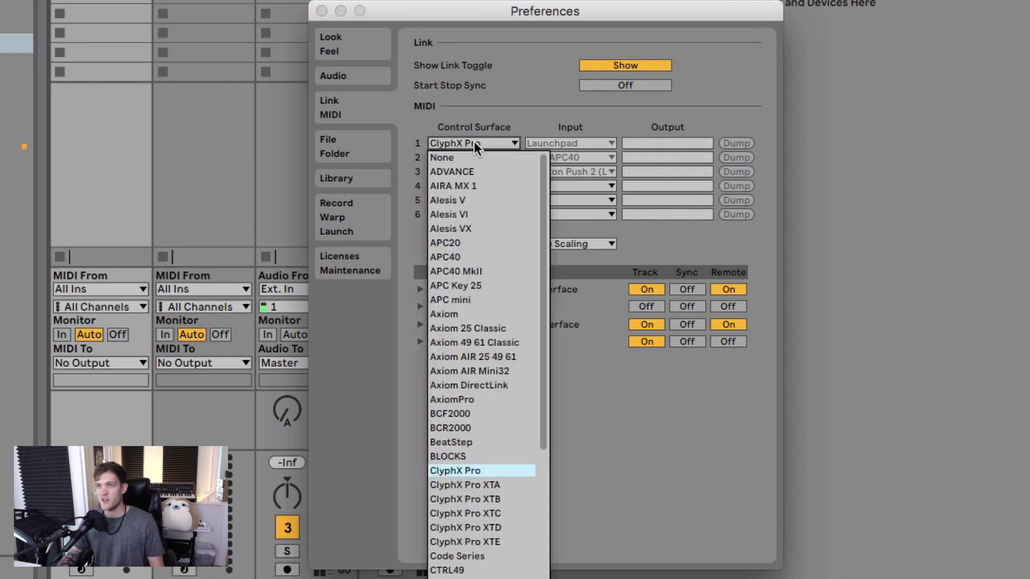
{"action": "left_click", "coordinate": [472, 140]}
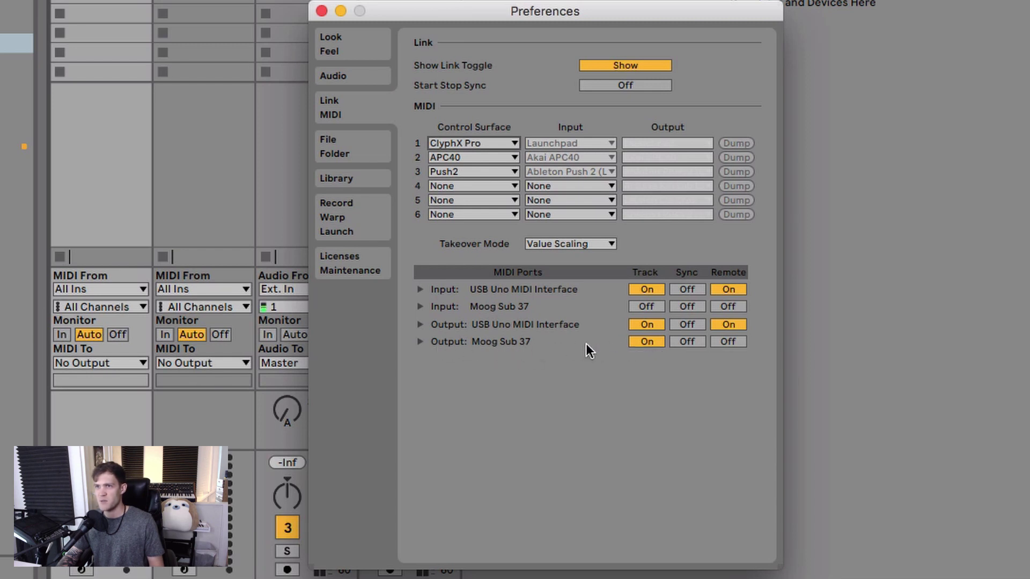
{"action": "left_click", "coordinate": [647, 342]}
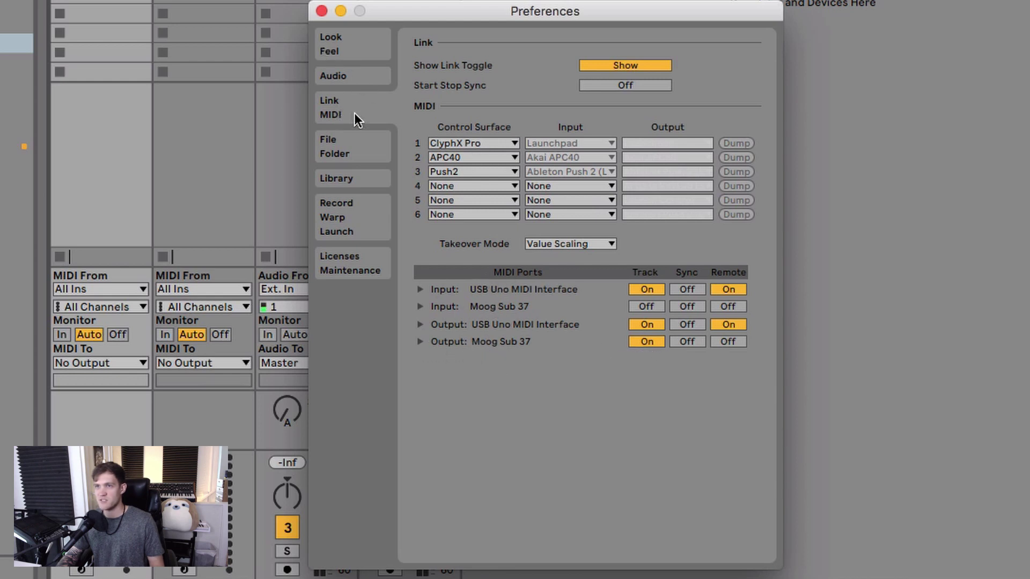
{"action": "left_click", "coordinate": [321, 11]}
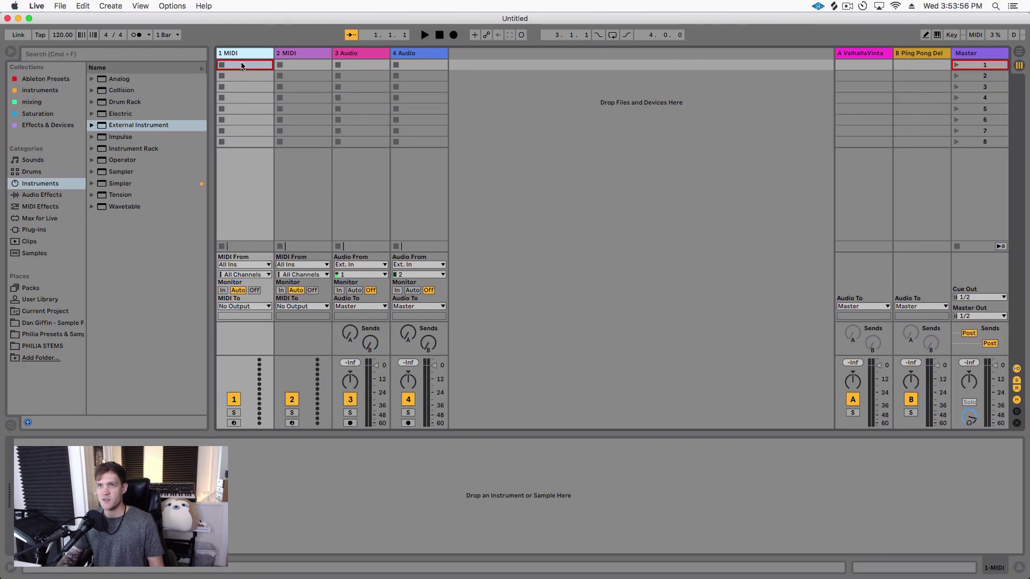
Create an empty MIDI clip in the first slot of the 1 MIDI track and widen that track
{"action": "double_click", "coordinate": [242, 66]}
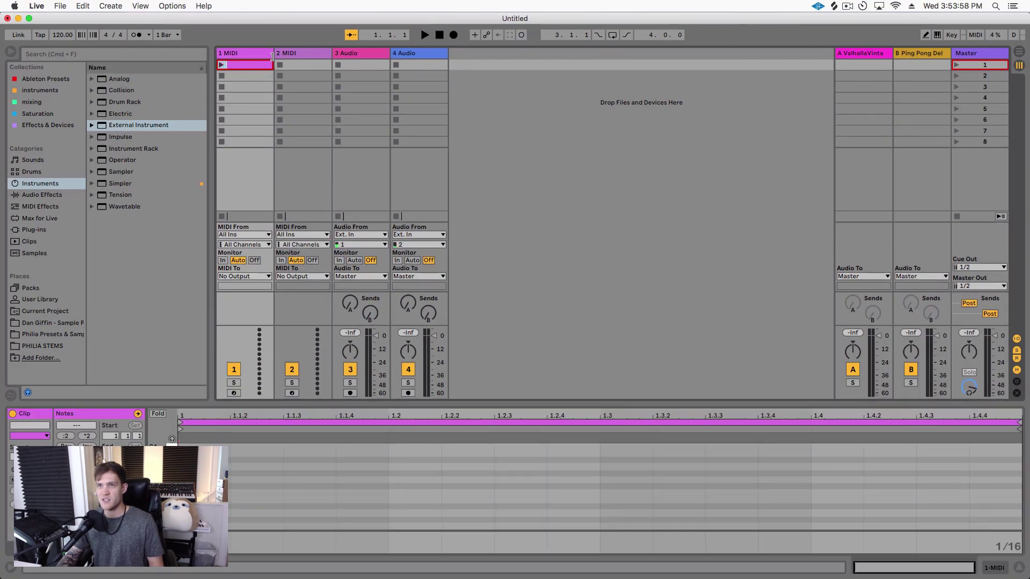
{"action": "left_click_drag", "start_coordinate": [273, 58], "coordinate": [330, 58]}
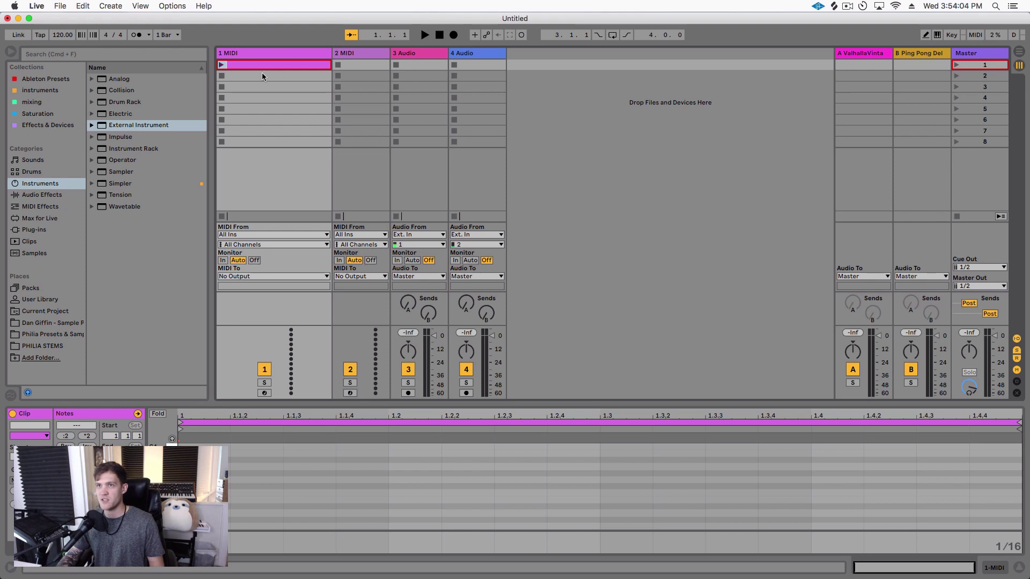
Step the scene selection down from scene 1 to scene 8 and back up to scene 1
{"action": "key", "text": "Down"}
{"action": "key", "text": "Down"}
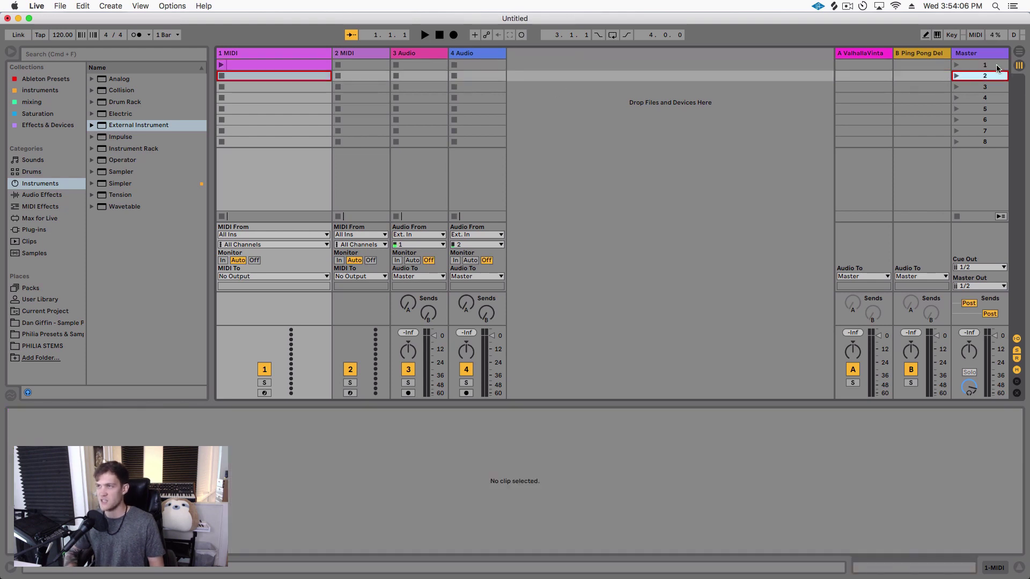
{"action": "key", "text": "Down"}
{"action": "key", "text": "Down"}
{"action": "key", "text": "Down"}
{"action": "key", "text": "Down"}
{"action": "key", "text": "Down"}
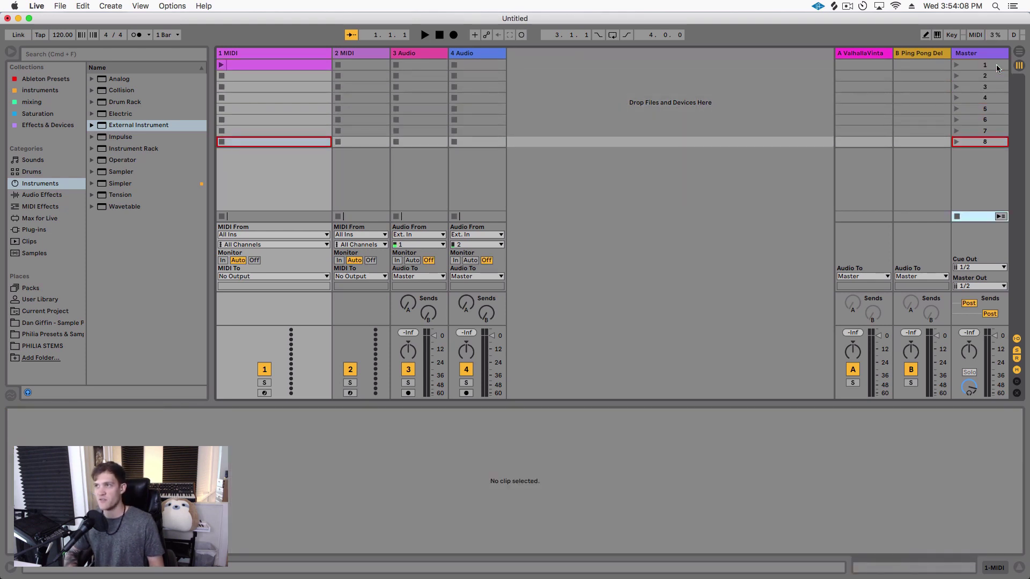
{"action": "key", "text": "Up"}
{"action": "key", "text": "Up"}
{"action": "key", "text": "Up"}
{"action": "key", "text": "Up"}
{"action": "key", "text": "Up"}
{"action": "key", "text": "Up"}
{"action": "key", "text": "Up"}
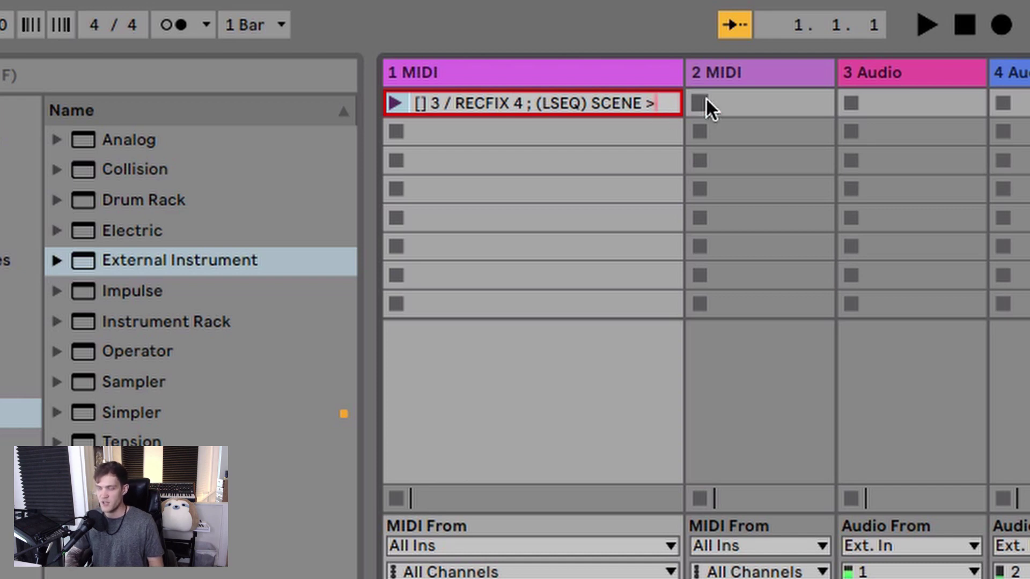
Name the first clip "[] 3 / RECFIX 4 ; (LSEQ) SCENE >" and duplicate it down the 1 MIDI track's scenes
{"action": "key", "text": "Return"}
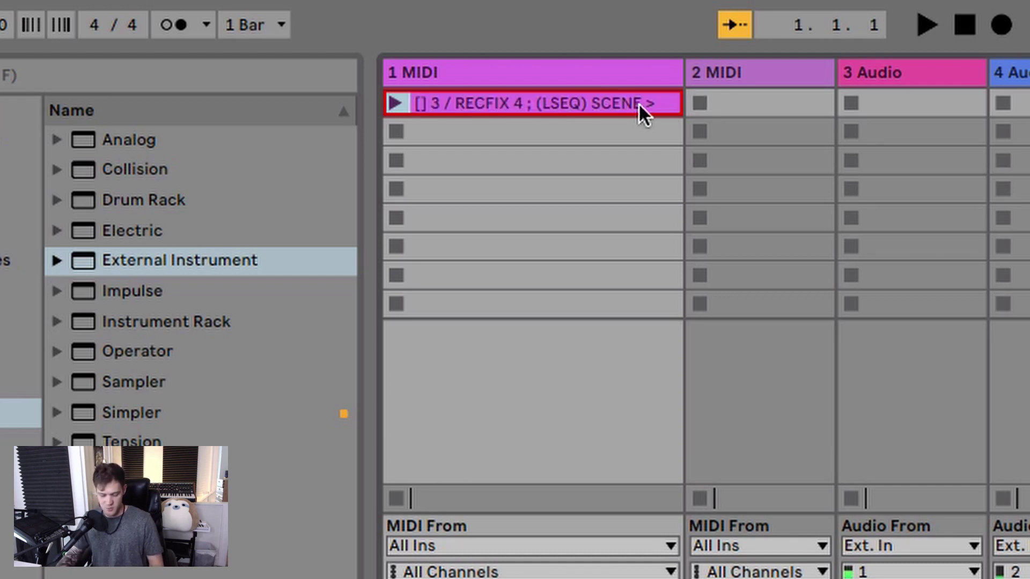
{"action": "key", "text": "ctrl+d"}
{"action": "key", "text": "ctrl+d"}
{"action": "key", "text": "ctrl+d"}
{"action": "key", "text": "ctrl+d"}
{"action": "key", "text": "ctrl+d"}
{"action": "key", "text": "ctrl+d"}
{"action": "key", "text": "ctrl+d"}
{"action": "key", "text": "ctrl+d"}
{"action": "key", "text": "ctrl+d"}
{"action": "key", "text": "ctrl+d"}
{"action": "key", "text": "ctrl+d"}
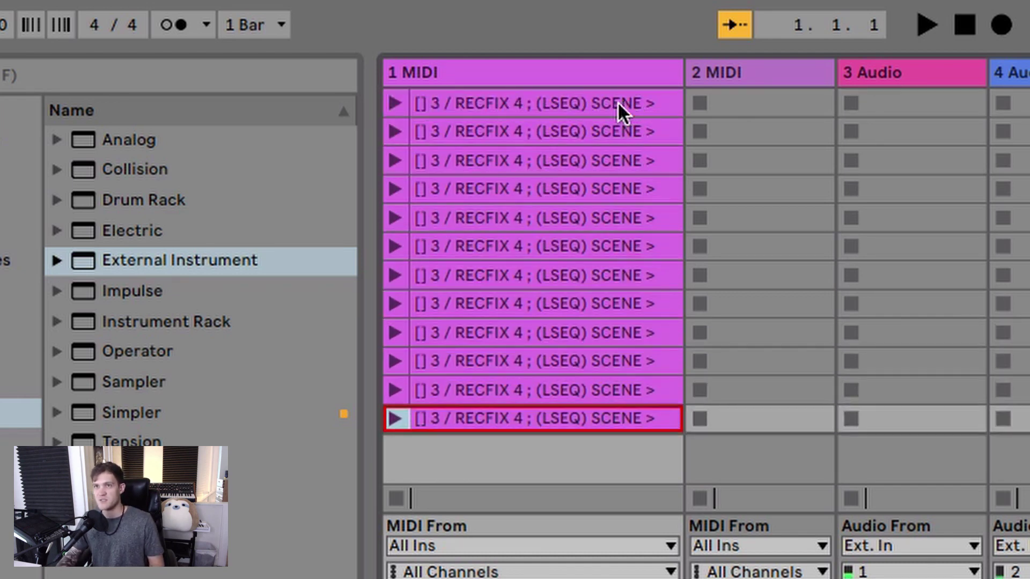
{"action": "key", "text": "ctrl+d"}
{"action": "key", "text": "ctrl+d"}
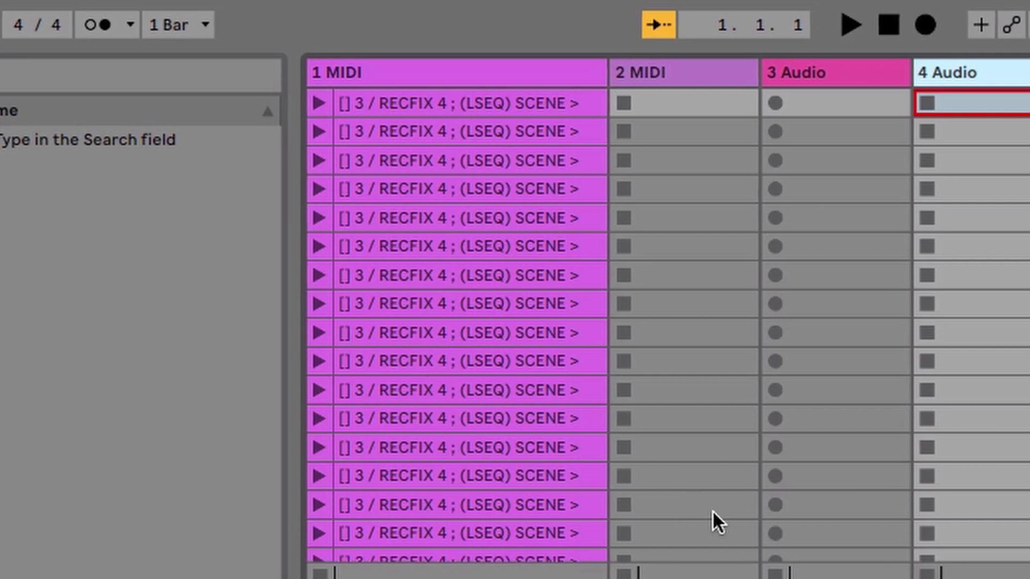
Review the first command clip and select the 3 Audio and 4 Audio tracks in turn
{"action": "left_click", "coordinate": [355, 105]}
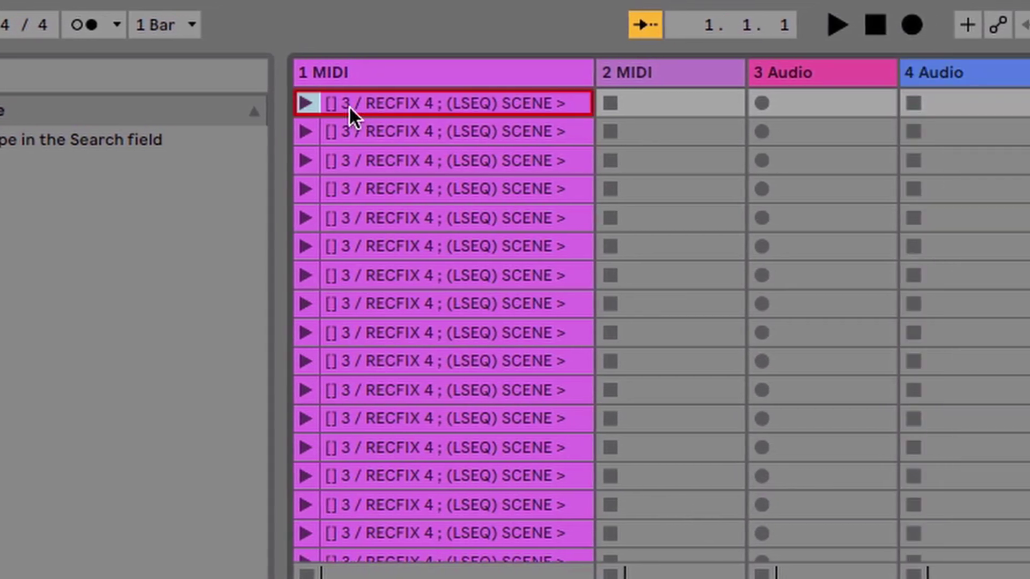
{"action": "left_click", "coordinate": [792, 72]}
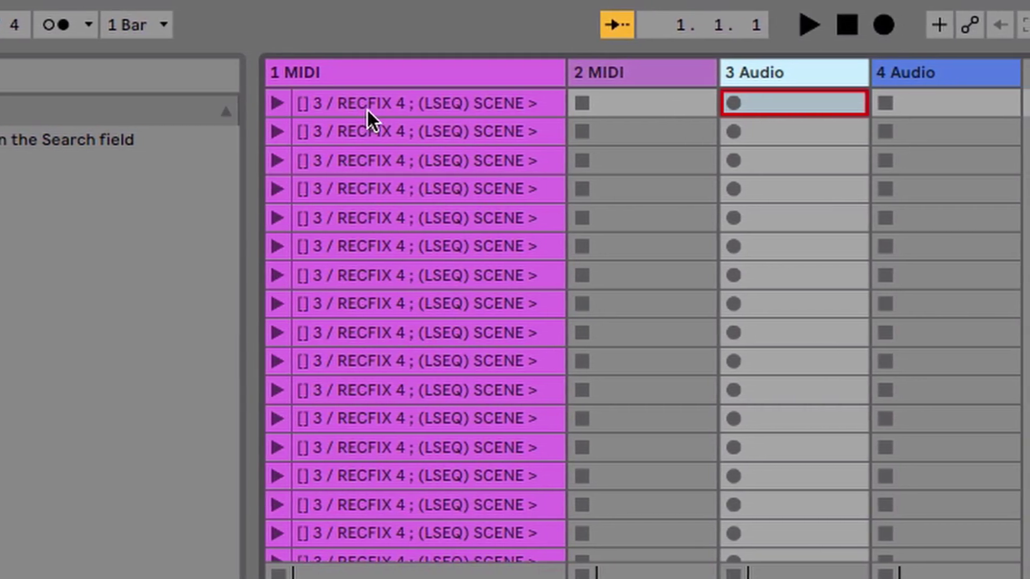
{"action": "left_click", "coordinate": [925, 73]}
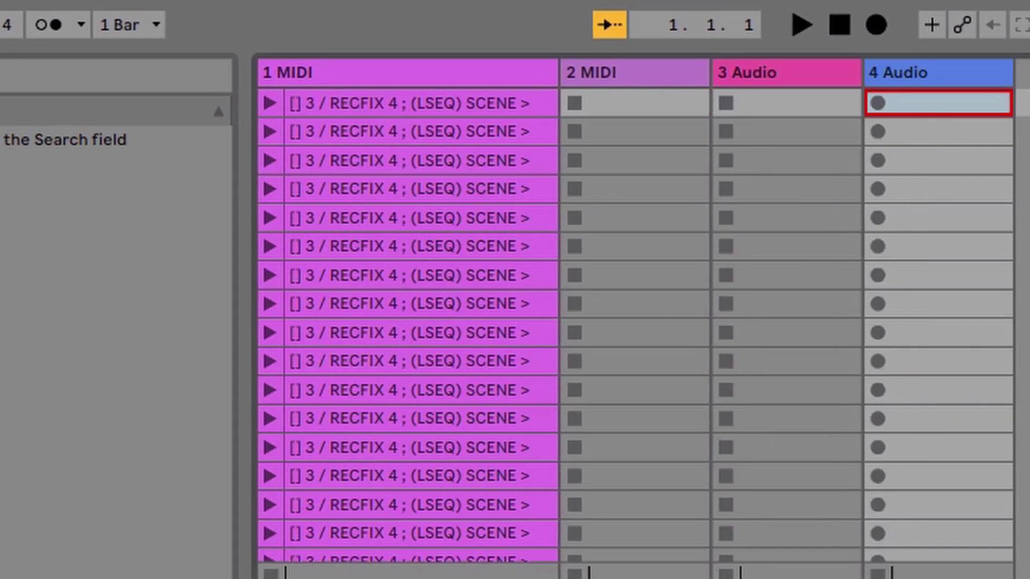
Step through the 4 Audio track's slots from scene 1 to scene 8 and back to scene 1
{"action": "left_click", "coordinate": [918, 109]}
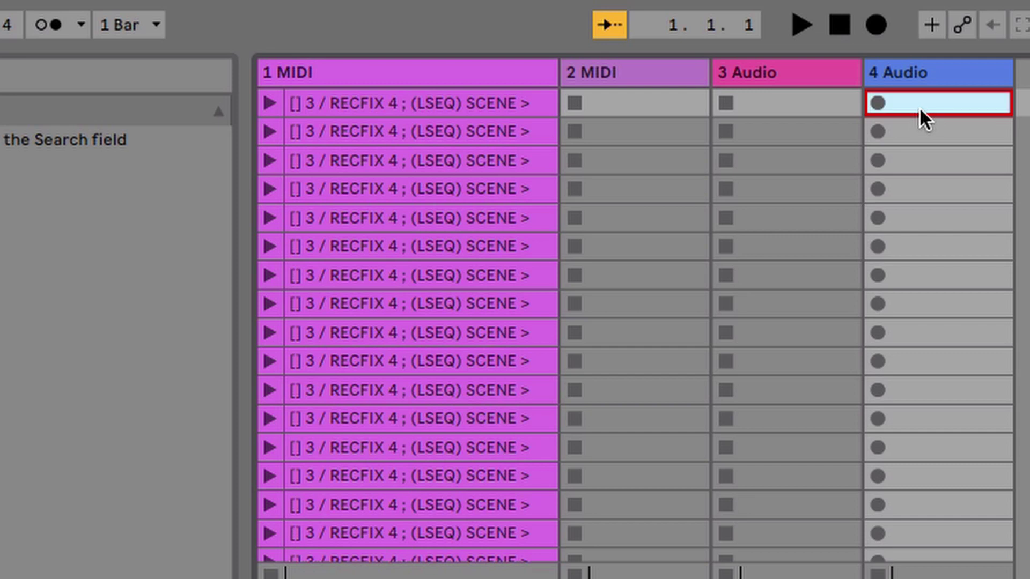
{"action": "key", "text": "Down"}
{"action": "key", "text": "Down"}
{"action": "key", "text": "Down"}
{"action": "key", "text": "Down"}
{"action": "key", "text": "Down"}
{"action": "key", "text": "Down"}
{"action": "key", "text": "Down"}
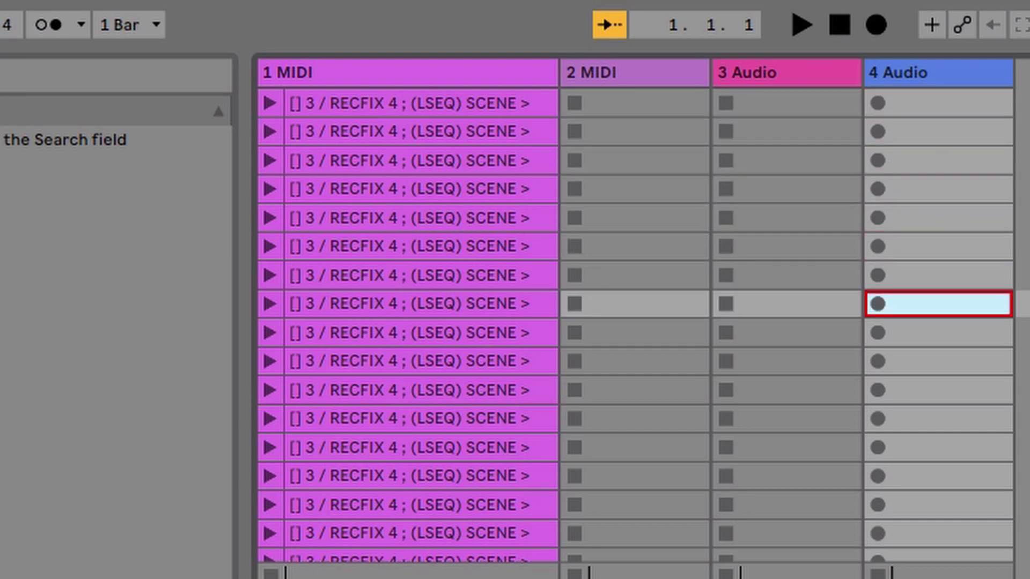
{"action": "key", "text": "Up"}
{"action": "key", "text": "Up"}
{"action": "key", "text": "Up"}
{"action": "key", "text": "Up"}
{"action": "key", "text": "Up"}
{"action": "key", "text": "Up"}
{"action": "key", "text": "Up"}
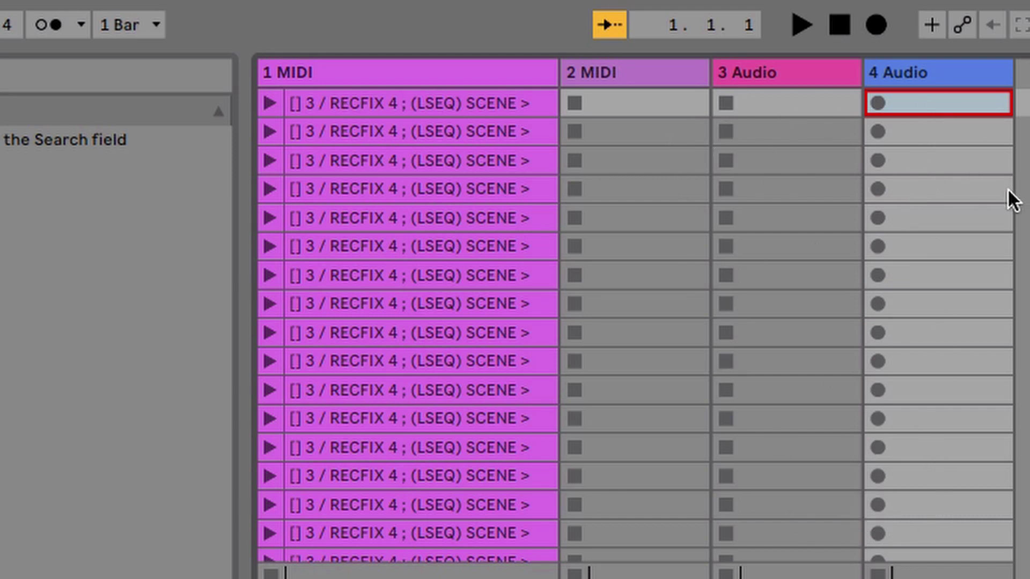
Load an External Instrument device onto the 2 MIDI track
{"action": "left_click", "coordinate": [650, 79]}
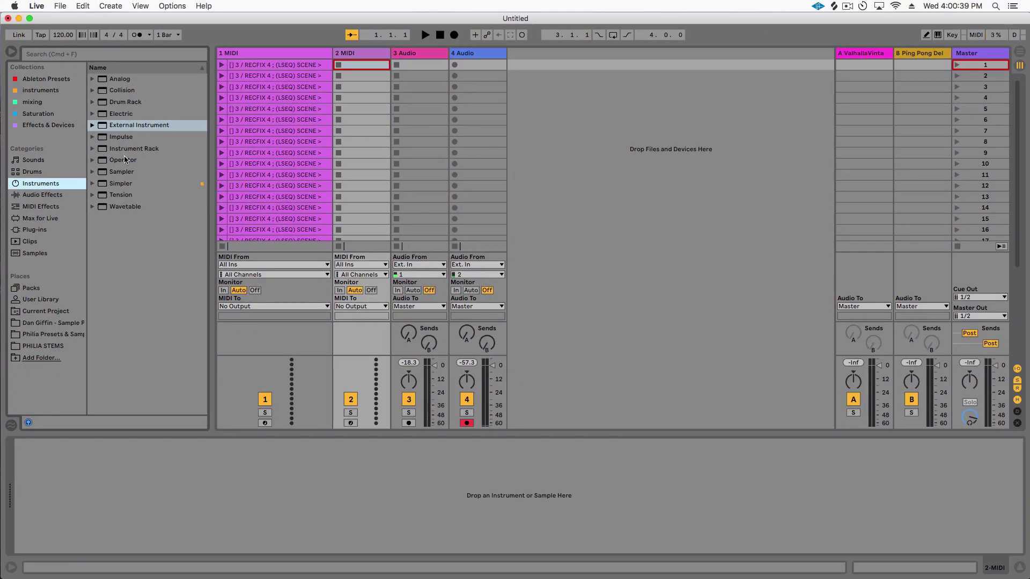
{"action": "left_click", "coordinate": [126, 150]}
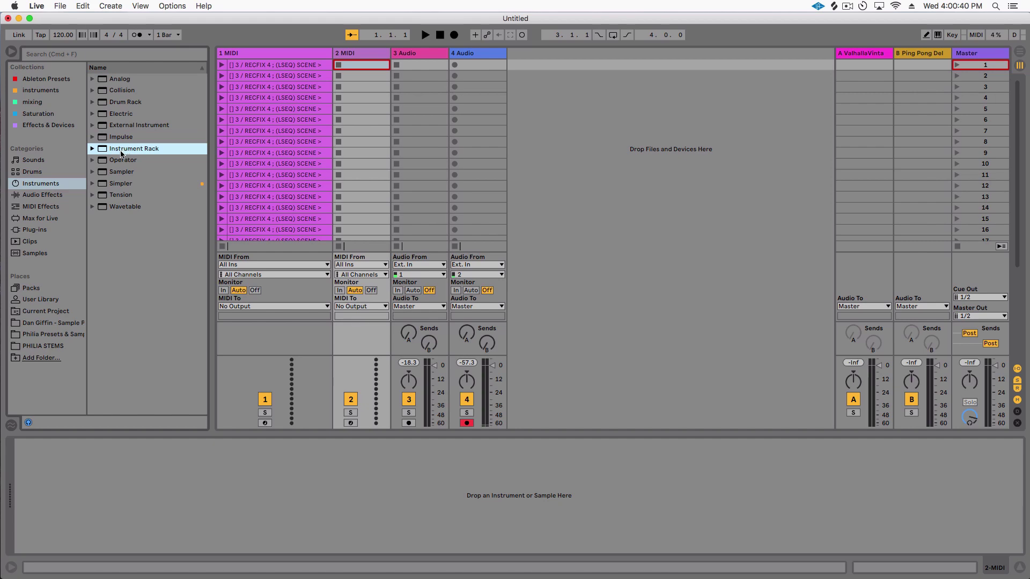
{"action": "double_click", "coordinate": [127, 126]}
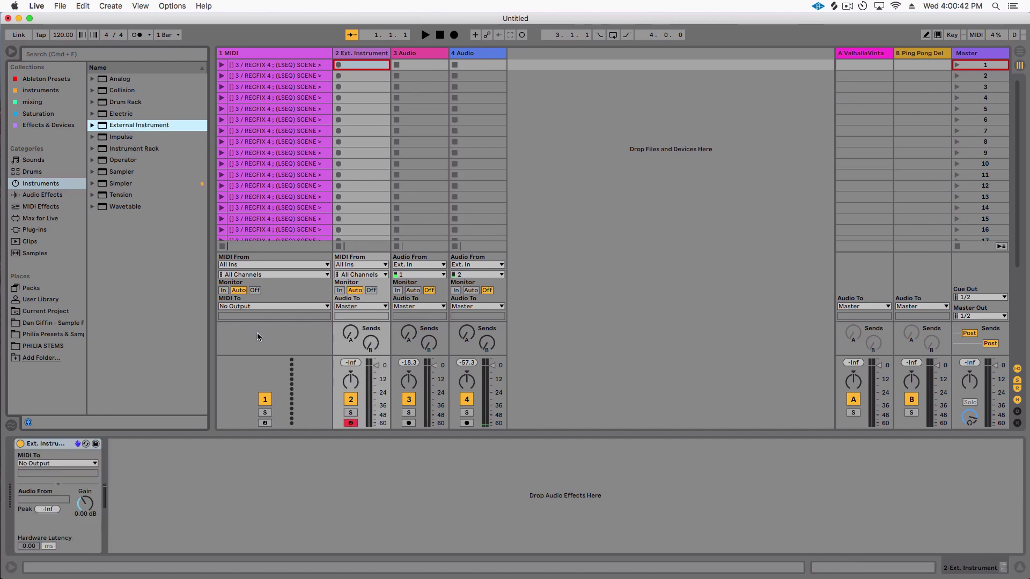
Route the External Instrument's MIDI output to Moog Sub 37 and its audio input from channel 4
{"action": "left_click", "coordinate": [33, 463]}
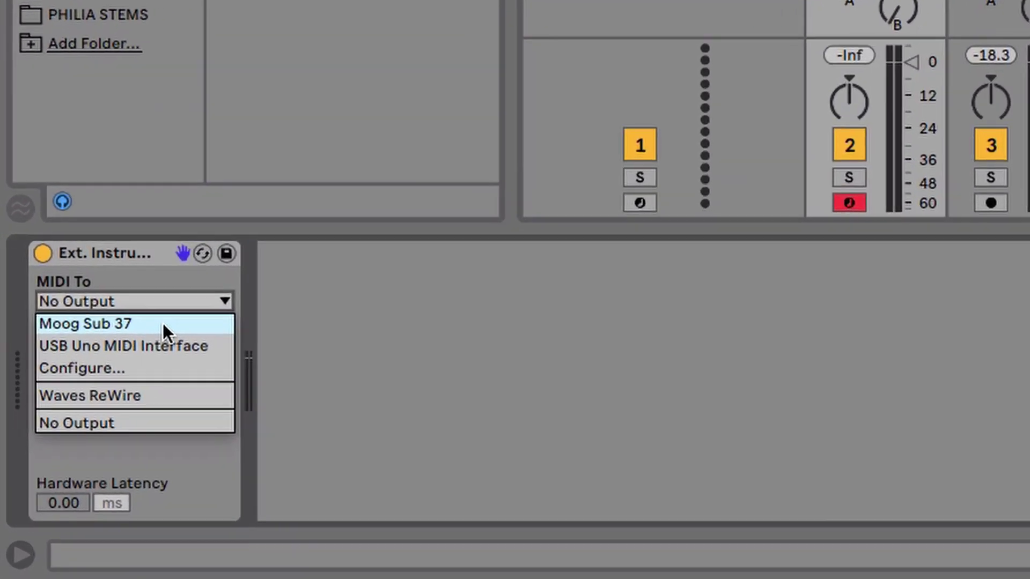
{"action": "left_click", "coordinate": [67, 475]}
{"action": "left_click", "coordinate": [138, 354]}
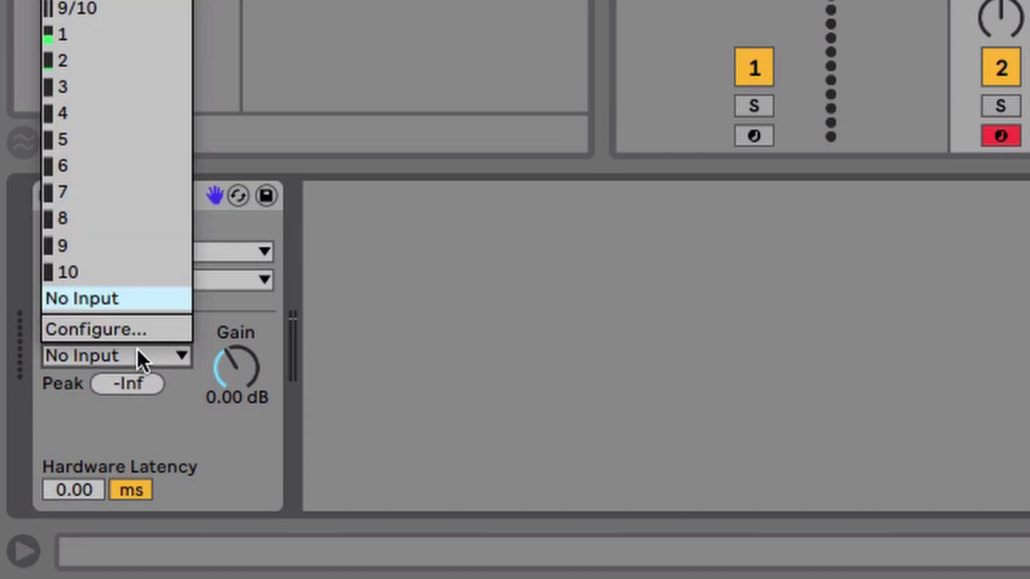
{"action": "left_click", "coordinate": [557, 254]}
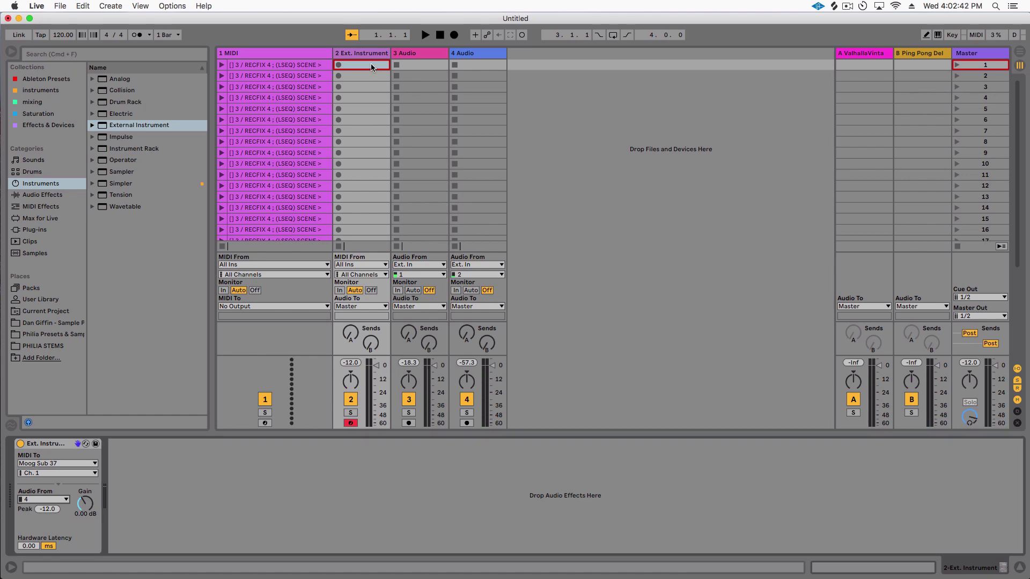
Try to create a MIDI clip in the first slot of the 2 Ext. Instrument track
{"action": "double_click", "coordinate": [371, 65]}
{"action": "left_click_drag", "start_coordinate": [262, 404], "coordinate": [314, 329]}
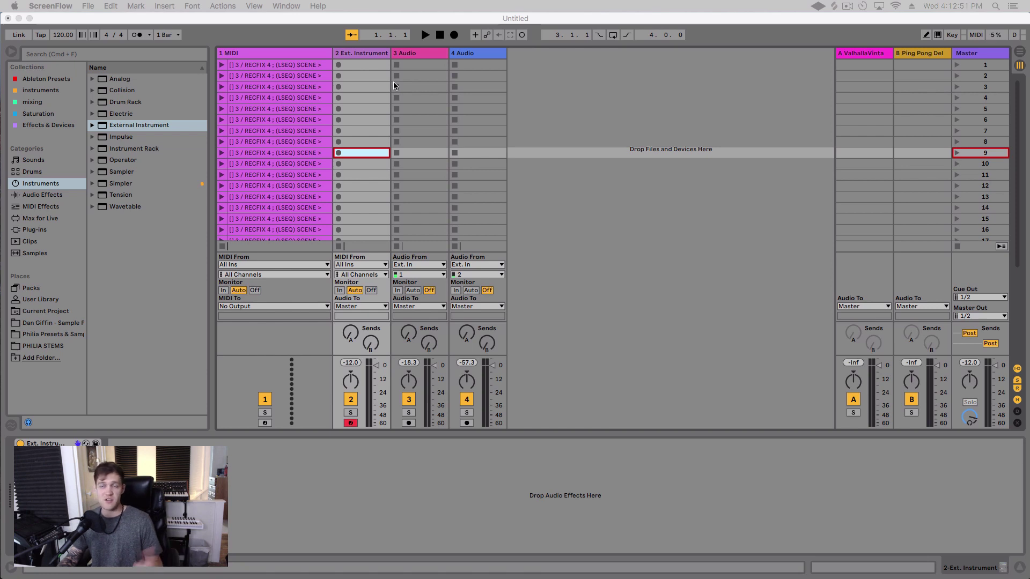
Step down through the 2 Ext. Instrument track's slots from scene 1 to scene 12
{"action": "left_click", "coordinate": [359, 65]}
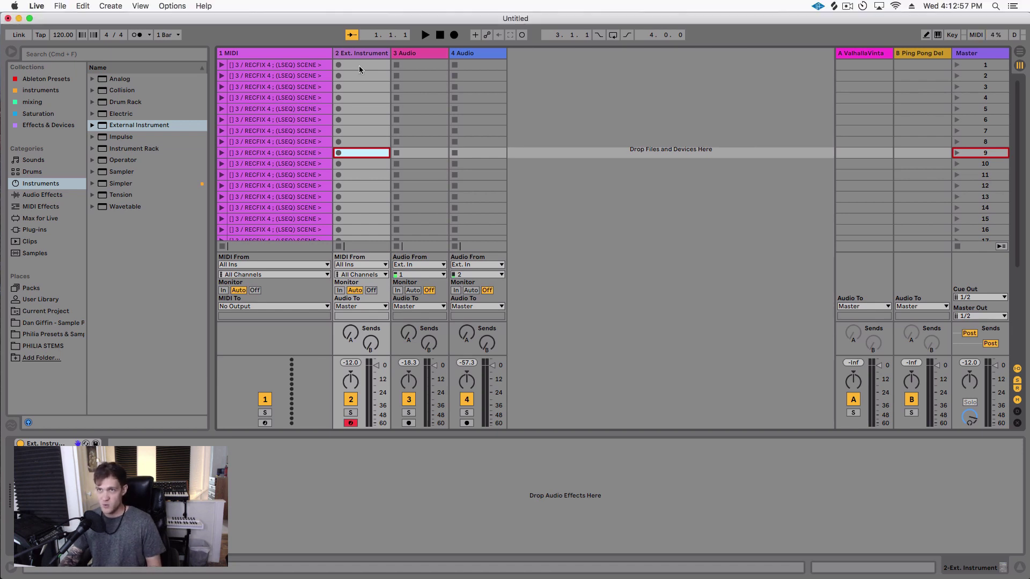
{"action": "left_click", "coordinate": [359, 66]}
{"action": "key", "text": "Down"}
{"action": "key", "text": "Down"}
{"action": "key", "text": "Down"}
{"action": "key", "text": "Down"}
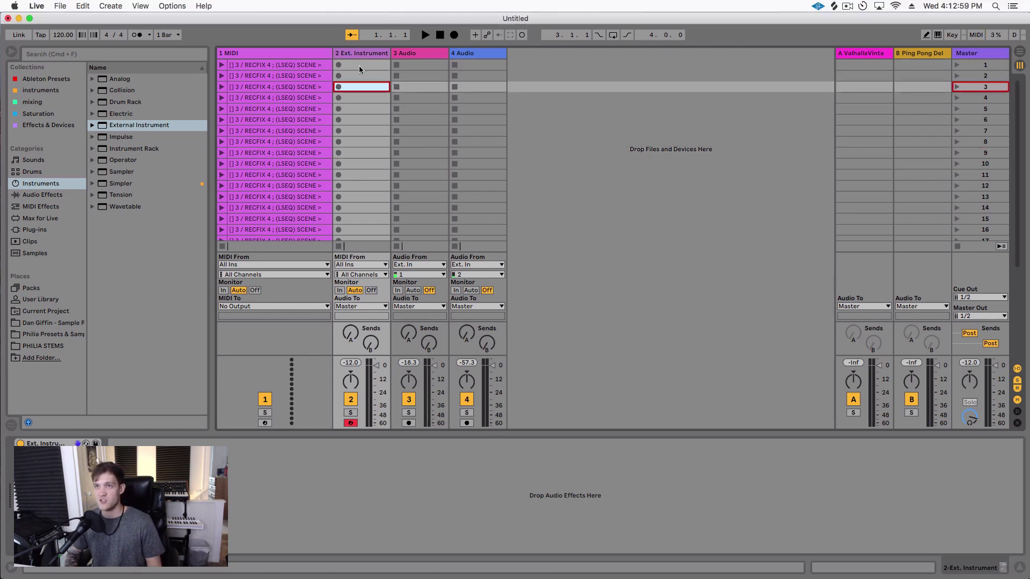
{"action": "key", "text": "Down"}
{"action": "key", "text": "Down"}
{"action": "key", "text": "Down"}
{"action": "key", "text": "Down"}
{"action": "key", "text": "Down"}
{"action": "key", "text": "Down"}
{"action": "key", "text": "Down"}
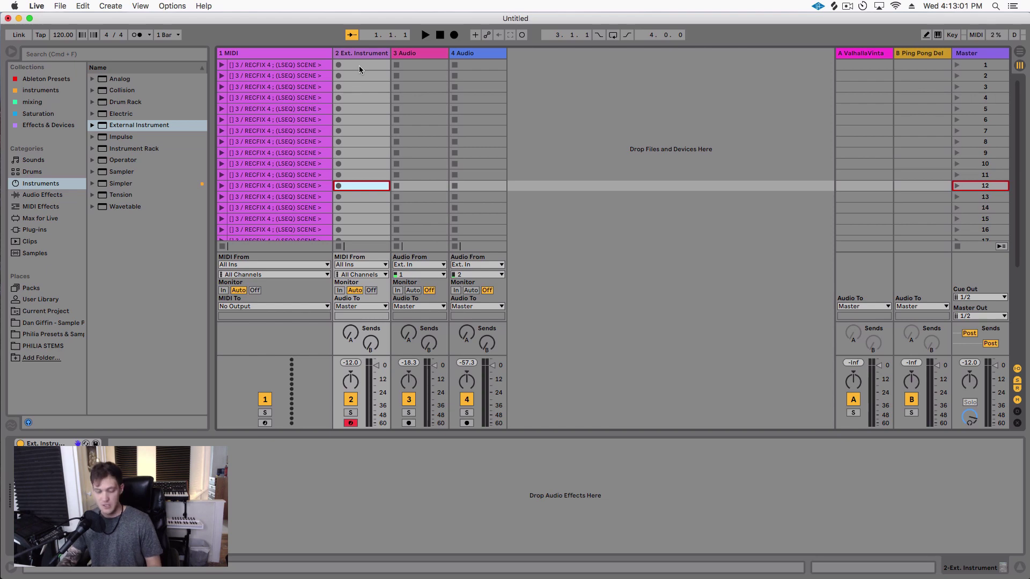
In the Arrangement View, set a fixed 4-bar grid and insert a four-bar MIDI clip at the start of the 2 Ext. Instrument track
{"action": "key", "text": "Tab"}
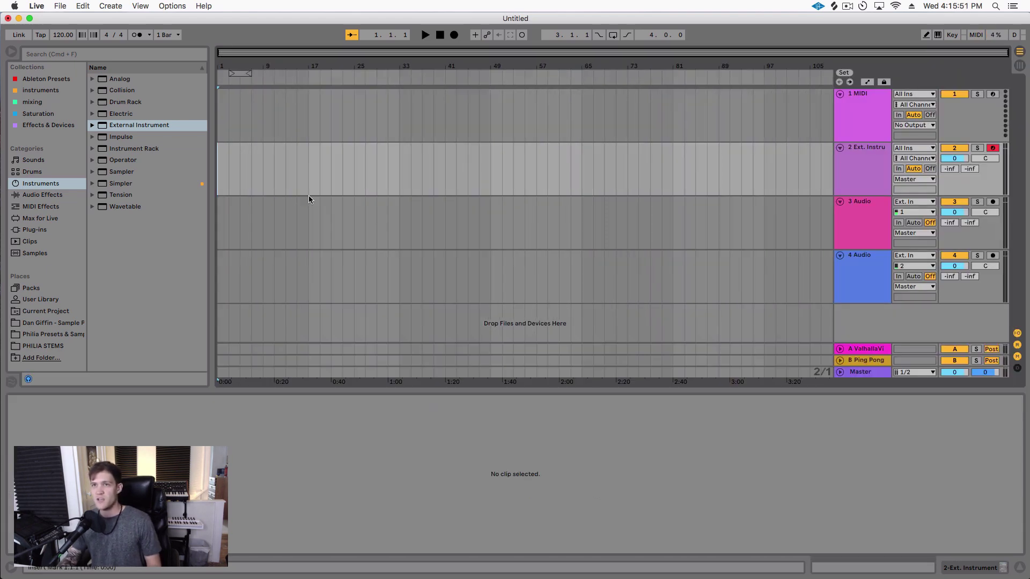
{"action": "left_click", "coordinate": [236, 161]}
{"action": "right_click", "coordinate": [235, 161]}
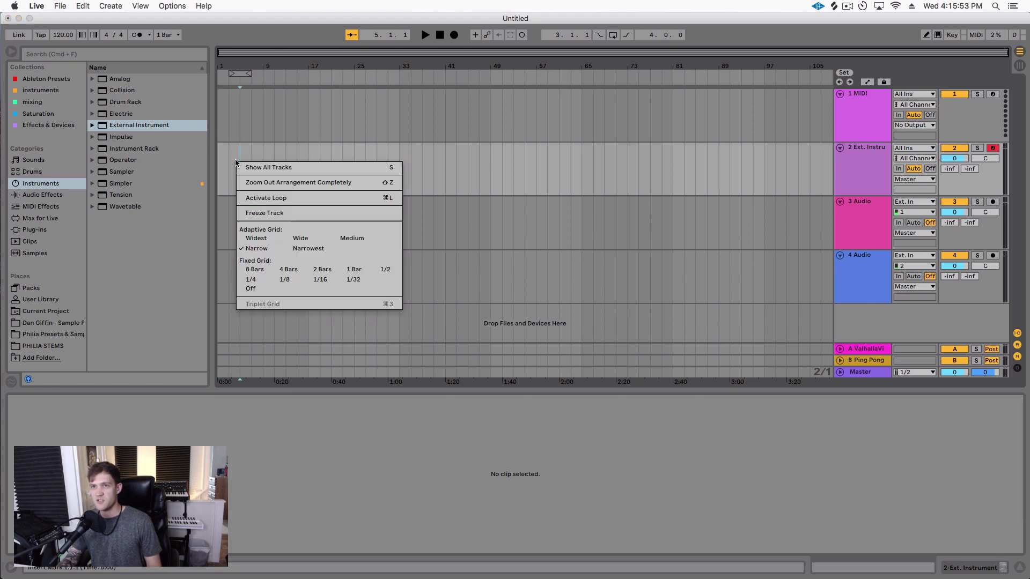
{"action": "left_click", "coordinate": [292, 272]}
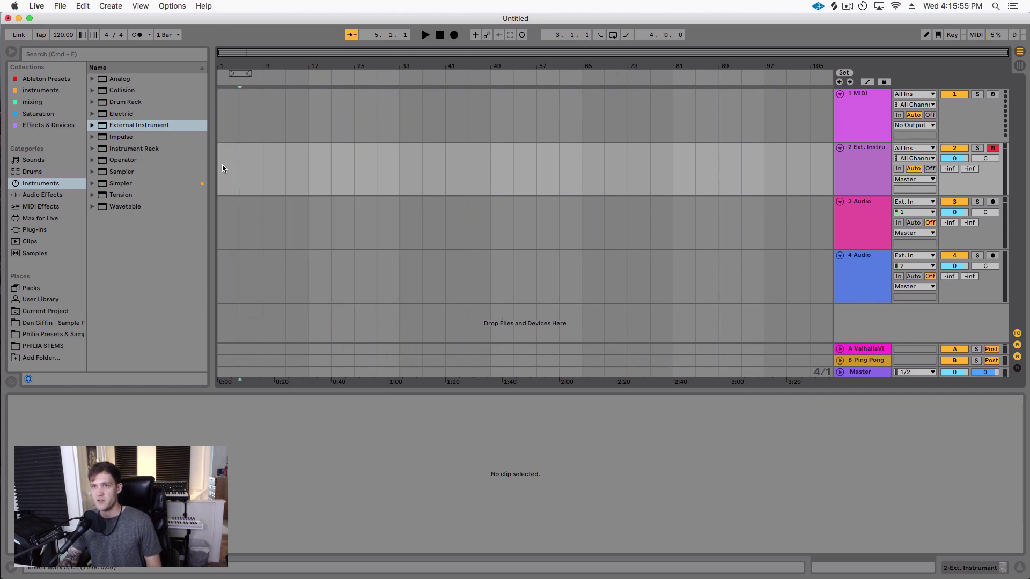
{"action": "left_click_drag", "start_coordinate": [223, 164], "coordinate": [245, 168]}
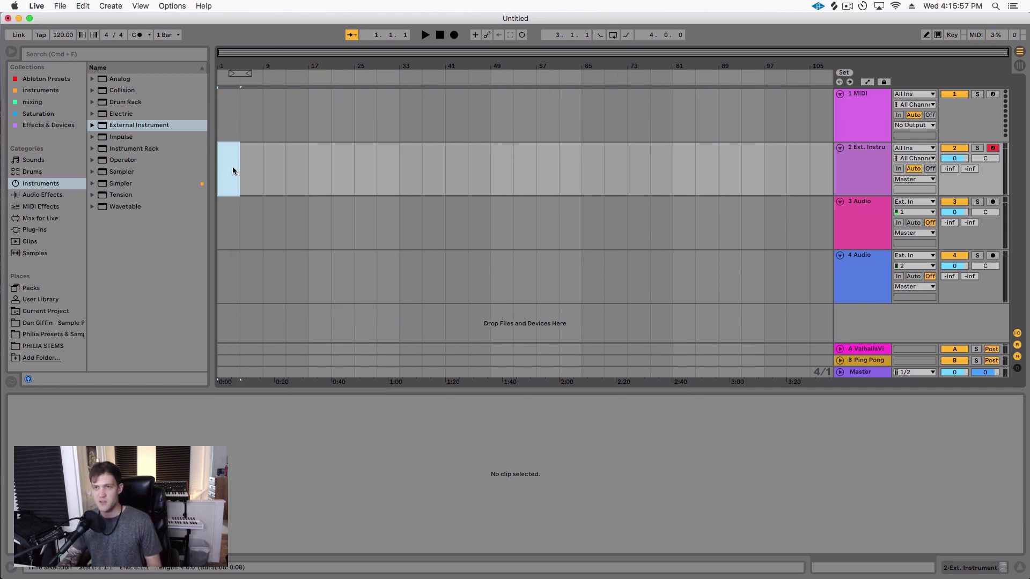
{"action": "key", "text": "super+shift+m"}
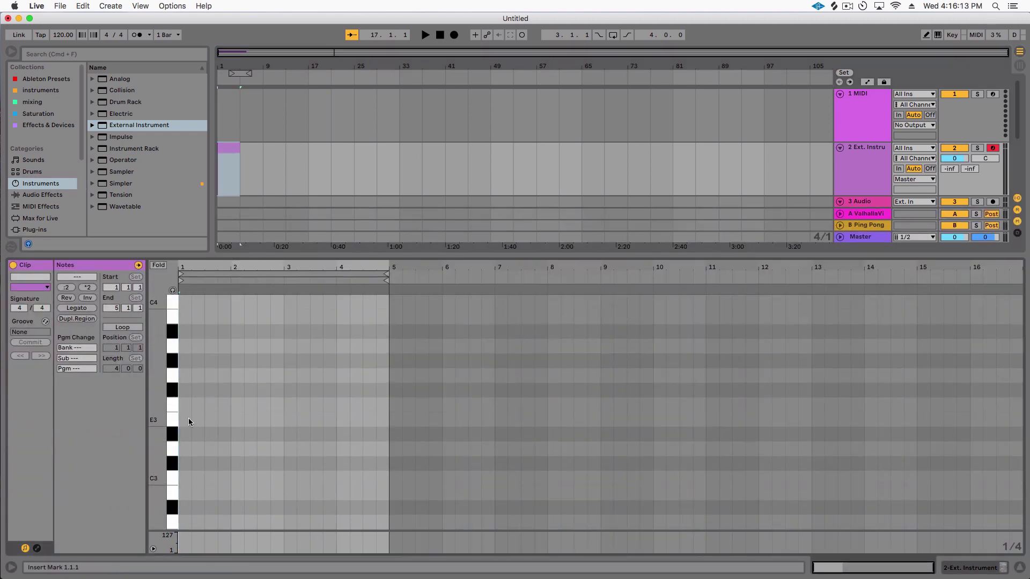
Add a C1 note at the start of the MIDI clip and stretch it across all four bars
{"action": "scroll", "coordinate": [182, 491], "scroll_direction": "down", "scroll_amount": 10}
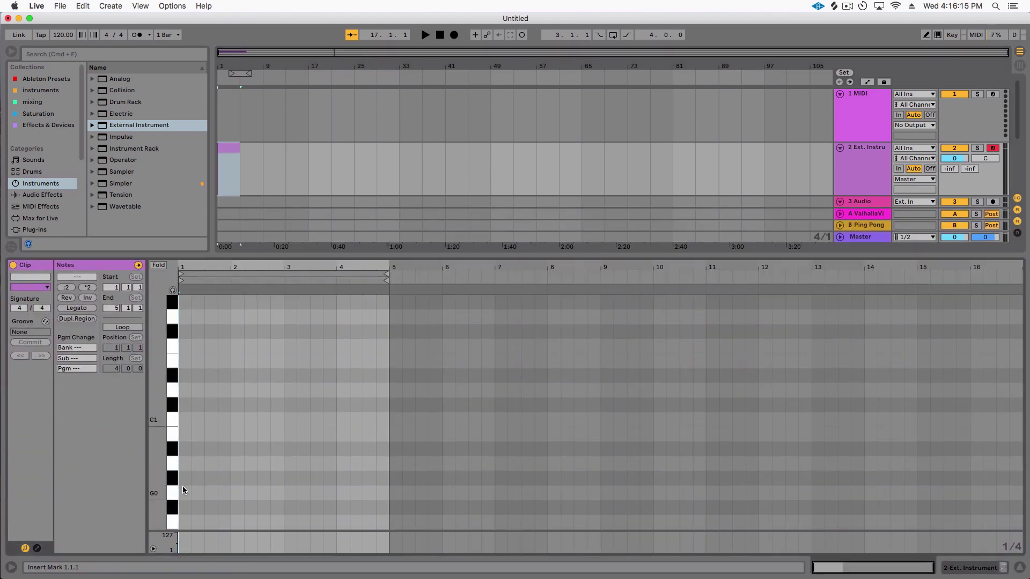
{"action": "double_click", "coordinate": [183, 375]}
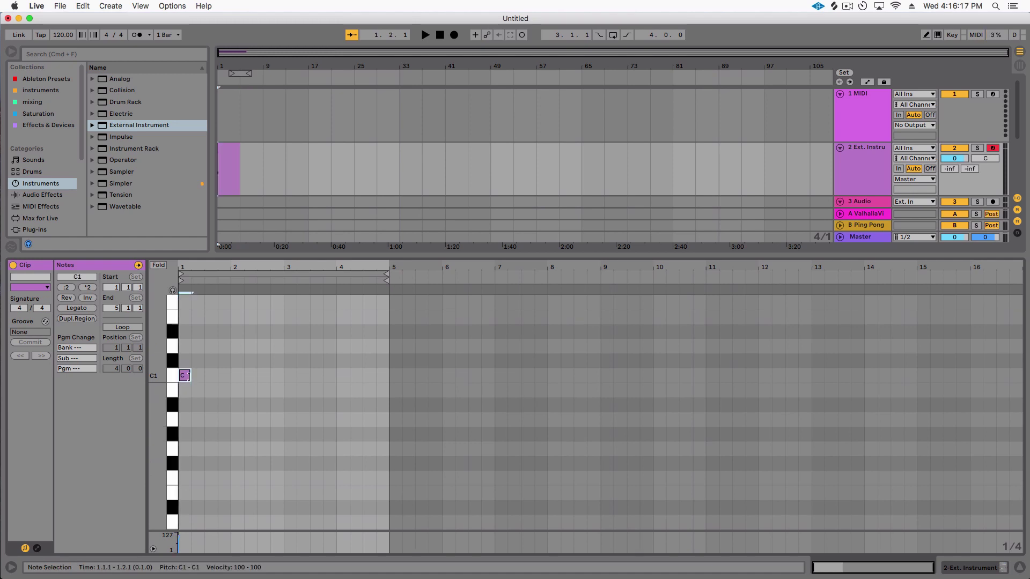
{"action": "left_click_drag", "start_coordinate": [190, 375], "coordinate": [387, 375]}
Duplicate the four-bar clip end to end until twelve copies reach bar 49 on the 2 Ext. Instrument track
{"action": "double_click", "coordinate": [218, 148]}
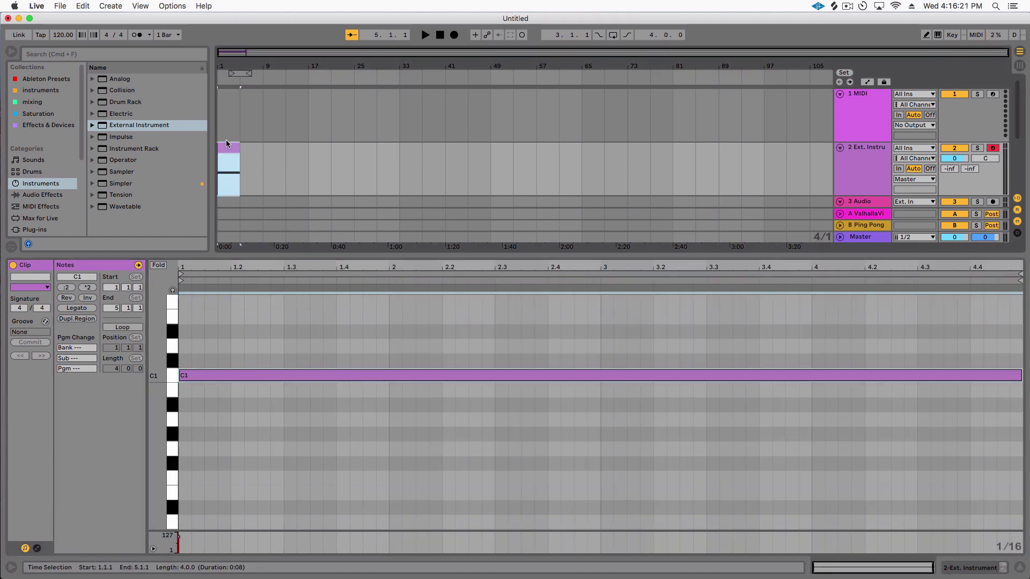
{"action": "key", "text": "super+d"}
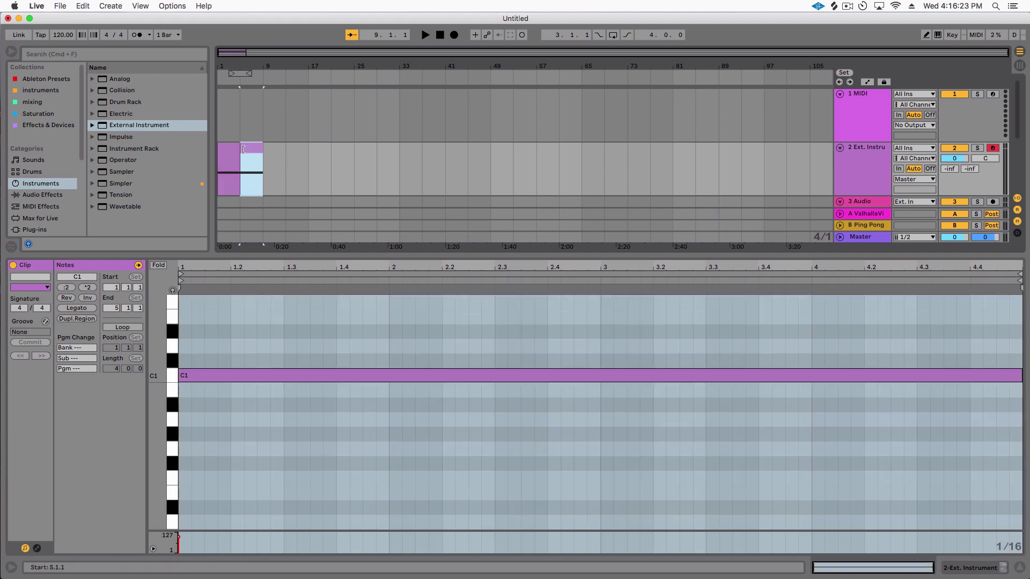
{"action": "key", "text": "super+d"}
{"action": "key", "text": "super+d"}
{"action": "key", "text": "super+d"}
{"action": "key", "text": "super+d"}
{"action": "key", "text": "super+d"}
{"action": "key", "text": "super+d"}
{"action": "key", "text": "super+d"}
{"action": "key", "text": "super+d"}
{"action": "key", "text": "super+d"}
{"action": "key", "text": "super+d"}
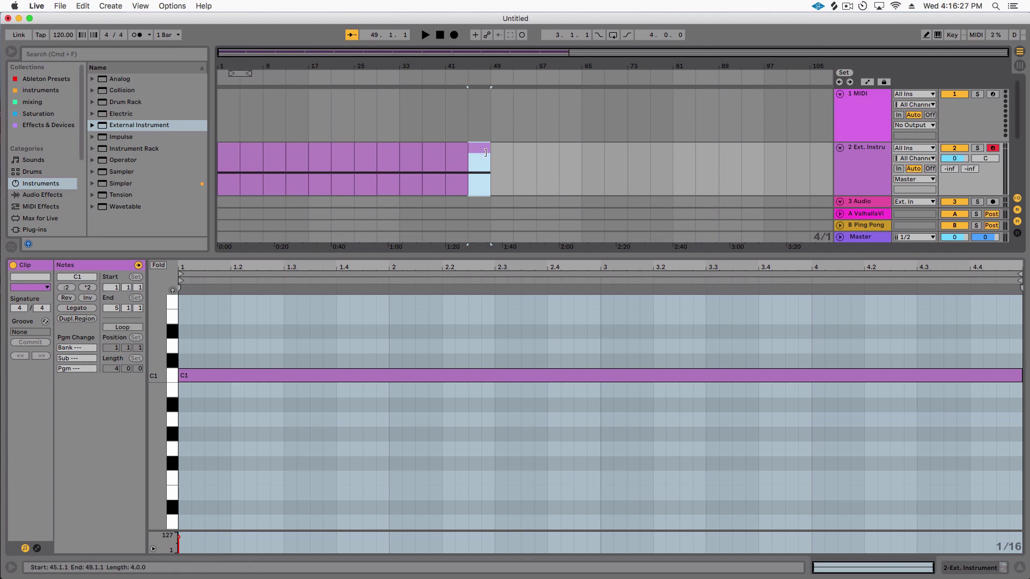
Select all twelve clips and consolidate them into a single 48-bar clip
{"action": "left_click", "coordinate": [251, 152]}
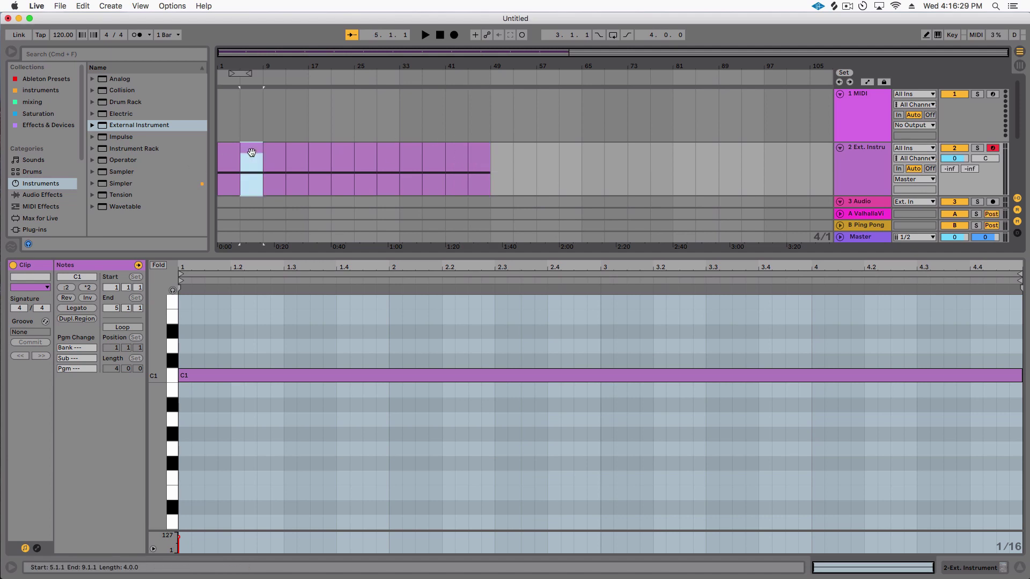
{"action": "left_click", "coordinate": [234, 158]}
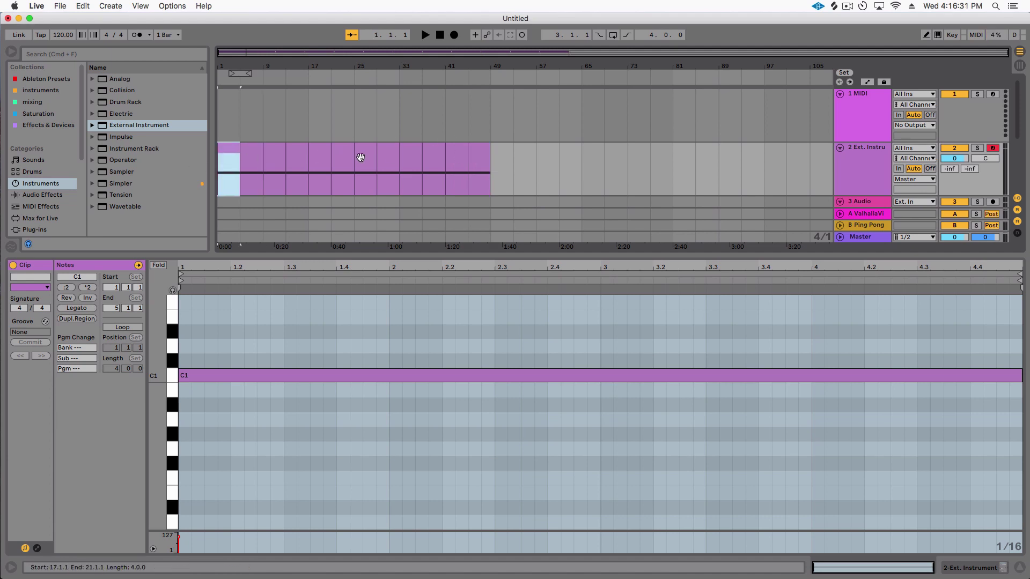
{"action": "left_click", "coordinate": [476, 155], "text": "shift"}
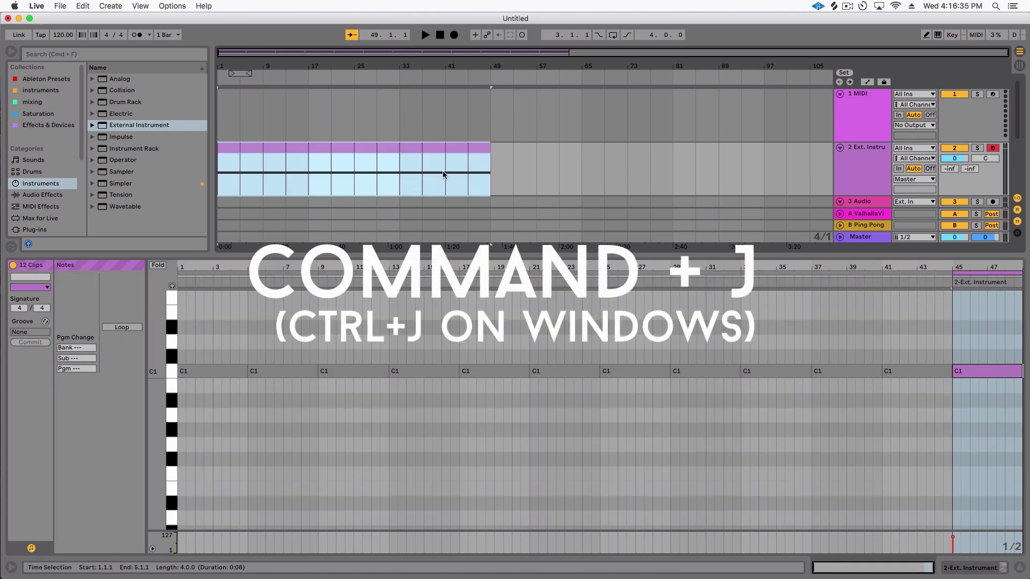
{"action": "key", "text": "super+j"}
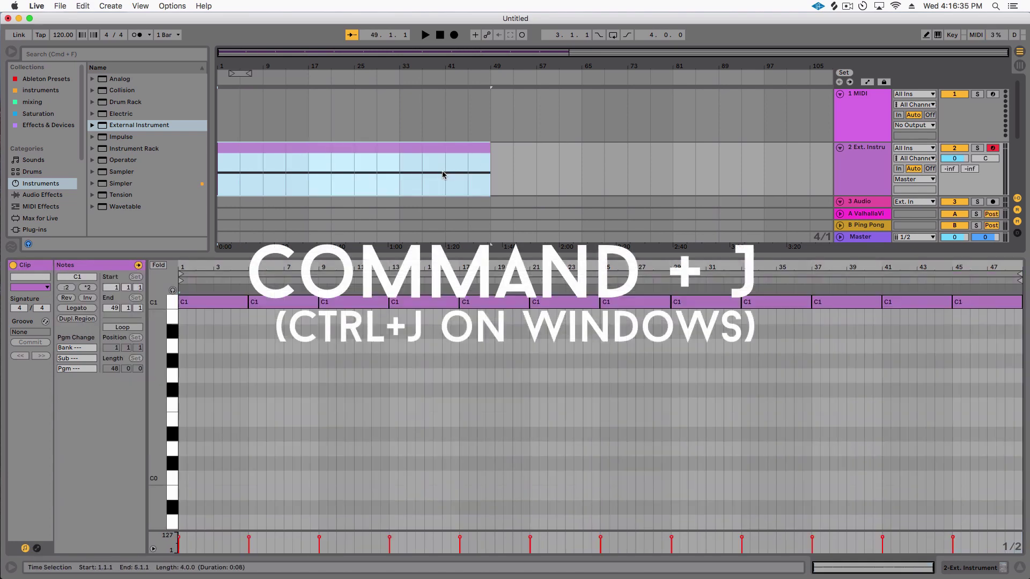
{"action": "right_click", "coordinate": [382, 148]}
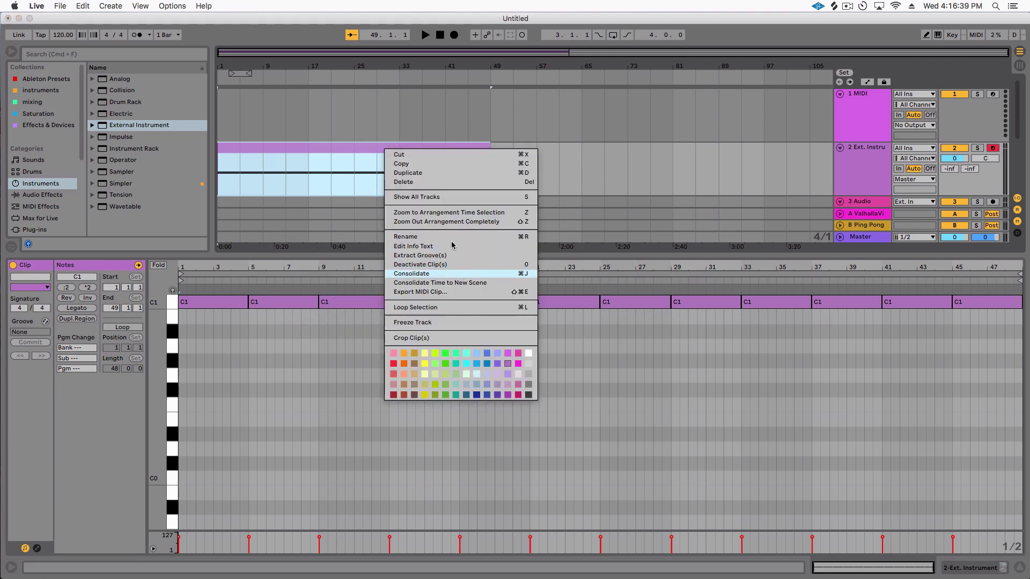
{"action": "left_click", "coordinate": [284, 174]}
Raise the clip's second note, at bar 5, to C#1
{"action": "left_click", "coordinate": [291, 365]}
{"action": "scroll", "coordinate": [291, 365], "scroll_direction": "up", "scroll_amount": 1}
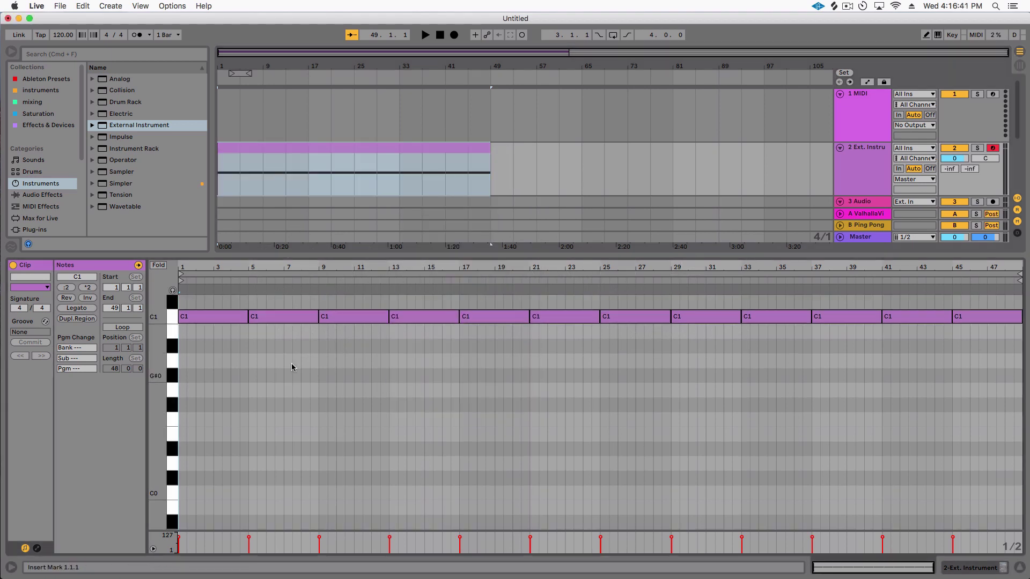
{"action": "scroll", "coordinate": [291, 365], "scroll_direction": "up", "scroll_amount": 7}
{"action": "left_click", "coordinate": [285, 420]}
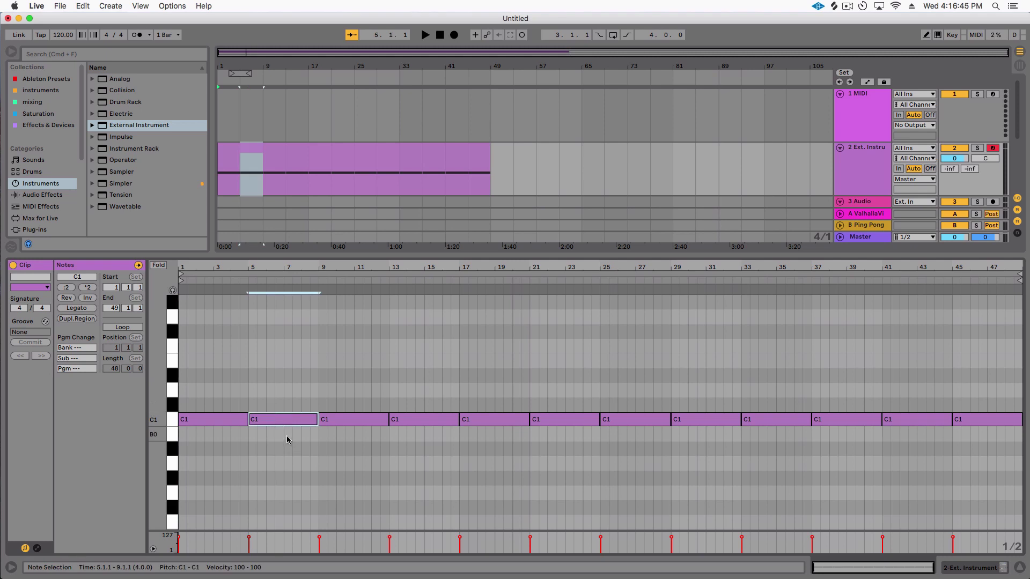
{"action": "key", "text": "Up"}
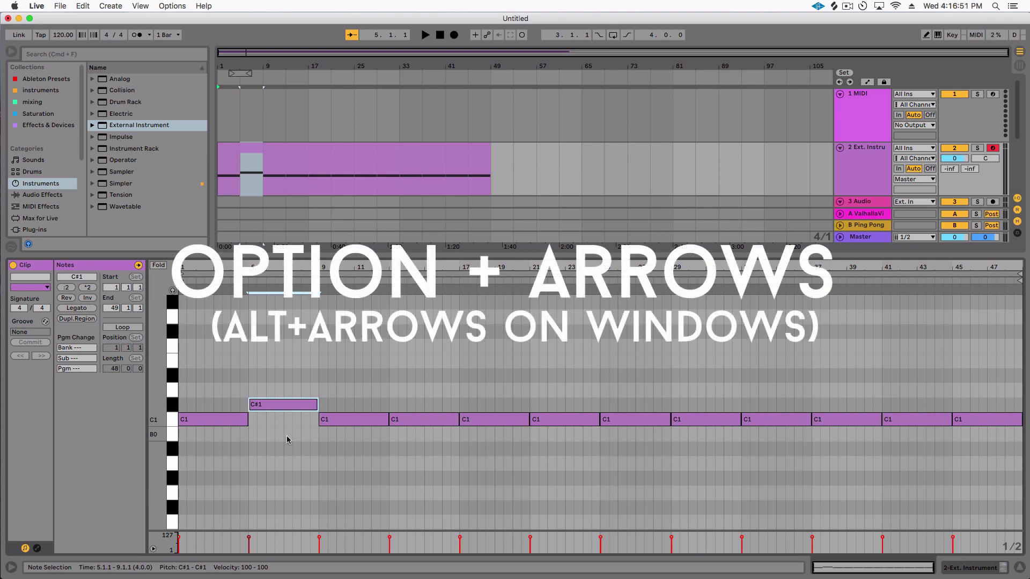
Step the note selection along the row and raise the third note, at bar 9, to D1
{"action": "key", "text": "alt+Right"}
{"action": "key", "text": "alt+Right"}
{"action": "key", "text": "alt+Left"}
{"action": "key", "text": "alt+Left"}
{"action": "key", "text": "alt+Right"}
{"action": "key", "text": "alt+Right"}
{"action": "key", "text": "alt+Right"}
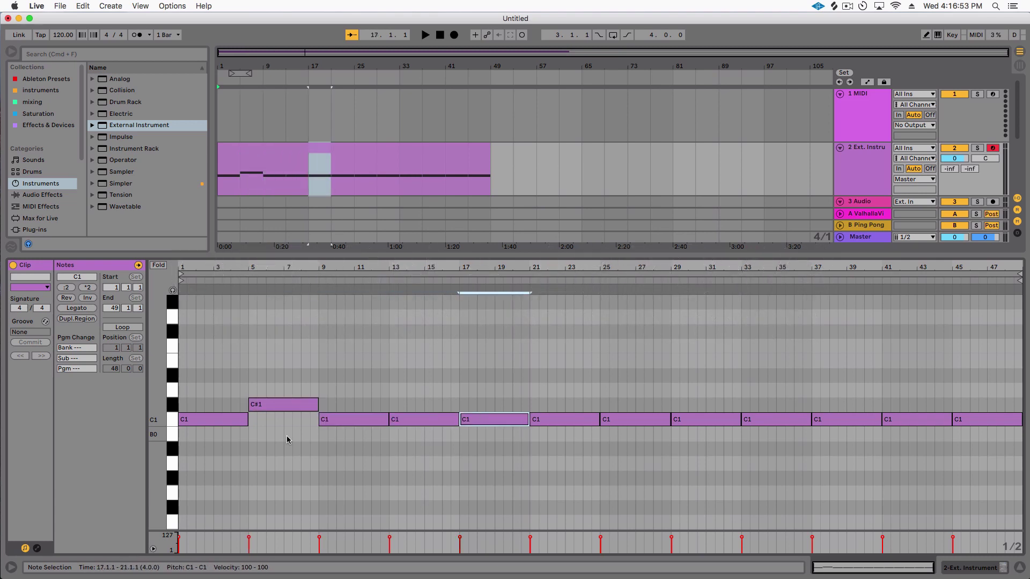
{"action": "key", "text": "alt+Left"}
{"action": "key", "text": "alt+Left"}
{"action": "key", "text": "Up"}
{"action": "key", "text": "Up"}
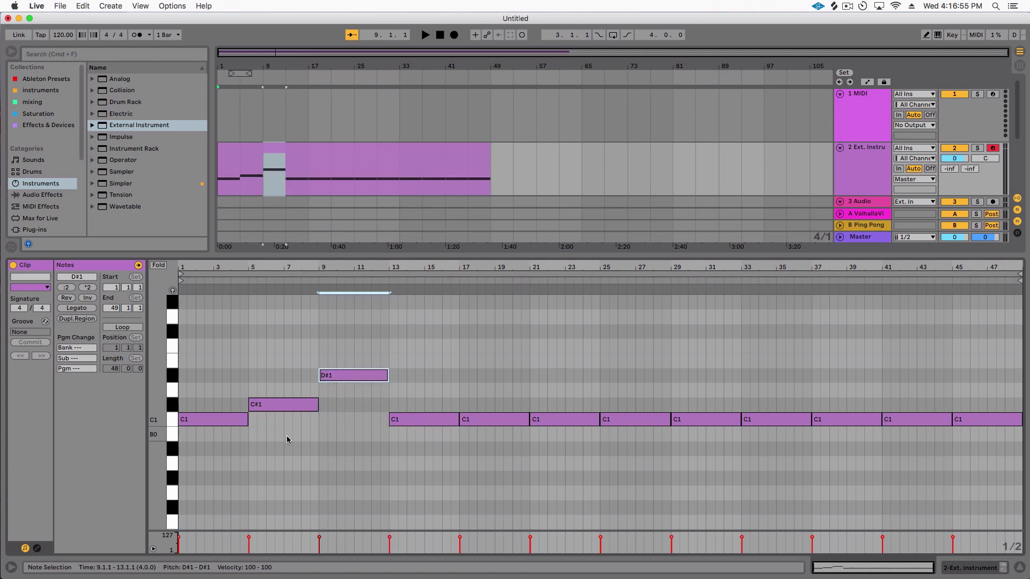
Raise the fourth note, at bar 13, to D#1 and the fifth note, at bar 17, to E1
{"action": "key", "text": "alt+Right"}
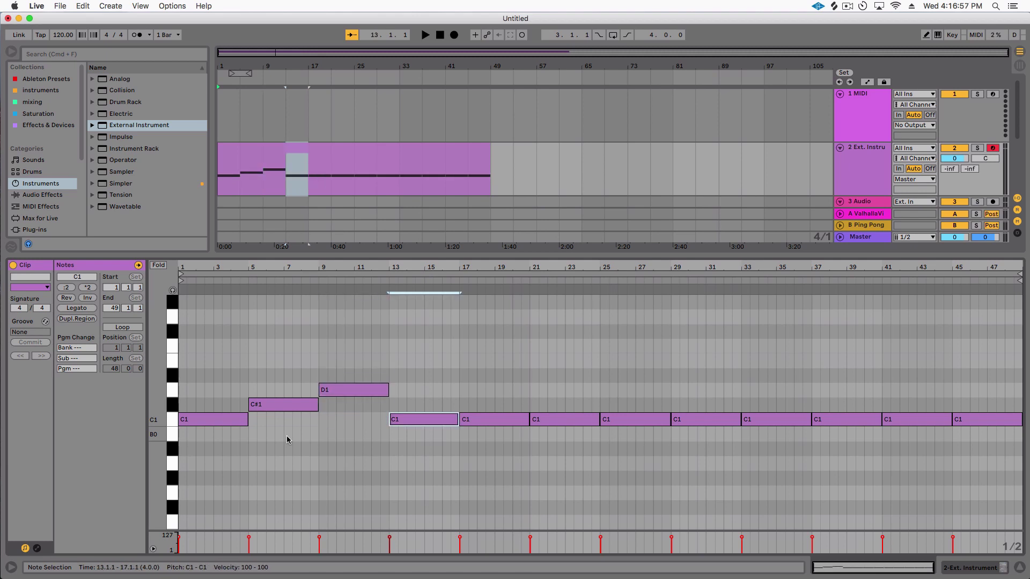
{"action": "key", "text": "Up"}
{"action": "key", "text": "Up"}
{"action": "key", "text": "Up"}
{"action": "key", "text": "alt+Right"}
{"action": "key", "text": "Up"}
{"action": "key", "text": "Up"}
{"action": "key", "text": "Up"}
{"action": "key", "text": "Up"}
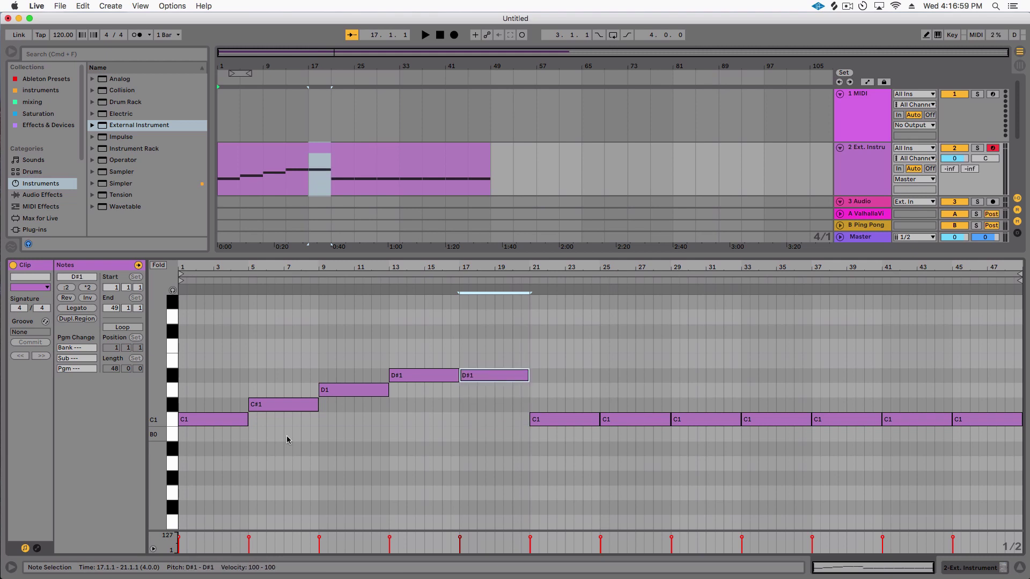
Raise the sixth note, at bar 21, to F1 and the seventh note, at bar 25, to F#1
{"action": "key", "text": "alt+Right"}
{"action": "key", "text": "Up"}
{"action": "key", "text": "Up"}
{"action": "key", "text": "Up"}
{"action": "key", "text": "Up"}
{"action": "key", "text": "Up"}
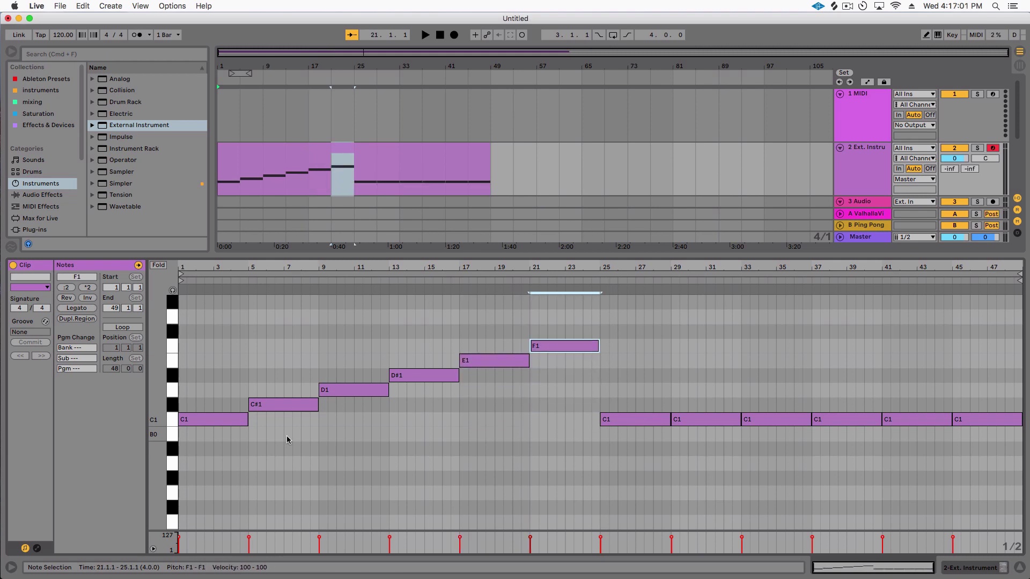
{"action": "key", "text": "alt+Right"}
{"action": "key", "text": "Up"}
{"action": "key", "text": "Up"}
{"action": "key", "text": "Up"}
{"action": "key", "text": "Up"}
{"action": "key", "text": "Up"}
{"action": "key", "text": "Up"}
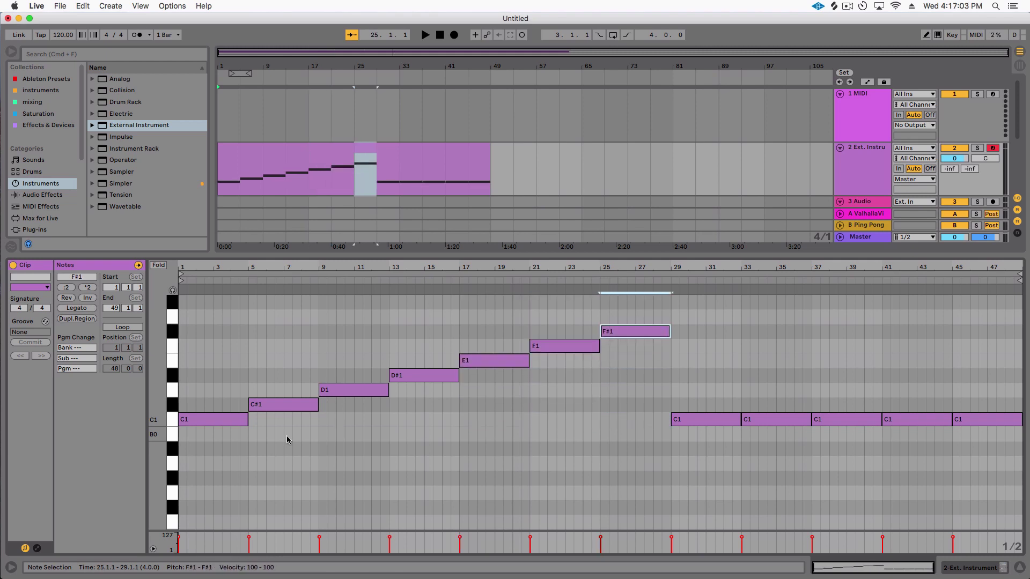
Raise the eighth note, at bar 29, to G1
{"action": "key", "text": "alt+Right"}
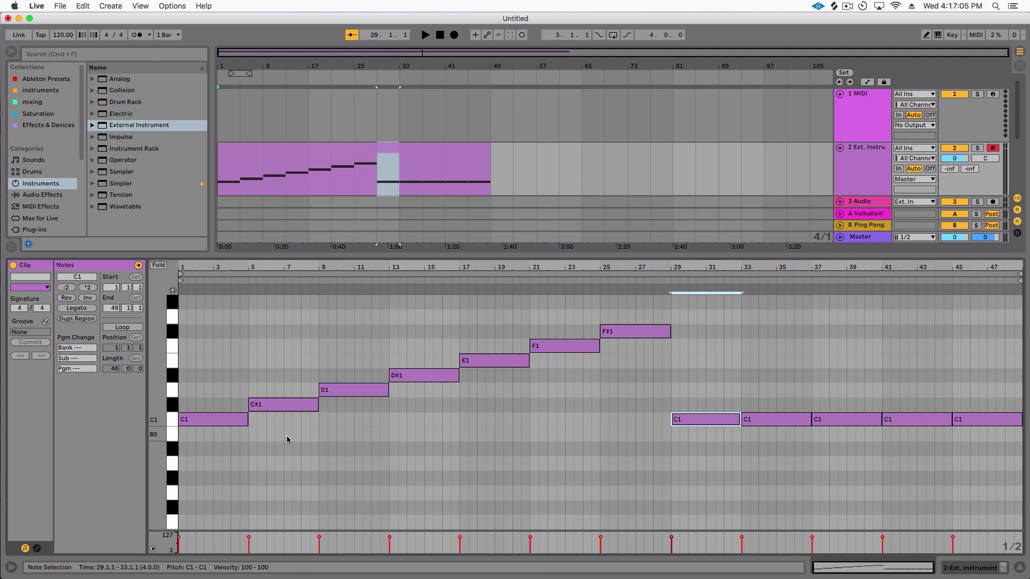
{"action": "key", "text": "Up"}
{"action": "key", "text": "Up"}
{"action": "key", "text": "Up"}
{"action": "key", "text": "Up"}
{"action": "key", "text": "Up"}
{"action": "key", "text": "Up"}
{"action": "key", "text": "Up"}
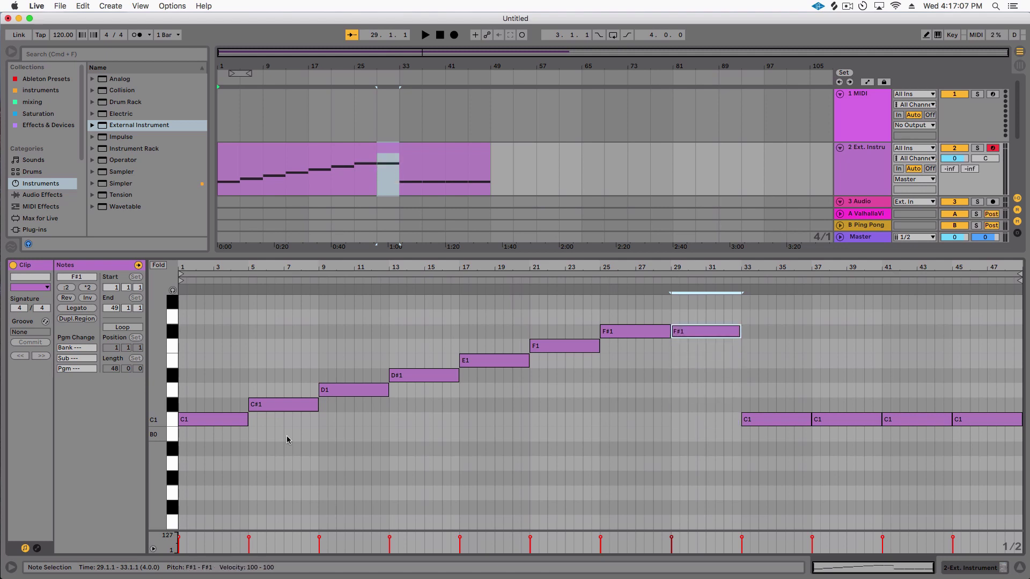
Raise the ninth note, at bar 33, to G#1
{"action": "key", "text": "alt+Right"}
{"action": "key", "text": "Up"}
{"action": "key", "text": "Up"}
{"action": "key", "text": "Up"}
{"action": "key", "text": "Up"}
{"action": "key", "text": "Up"}
{"action": "key", "text": "Up"}
{"action": "key", "text": "Up"}
{"action": "key", "text": "Up"}
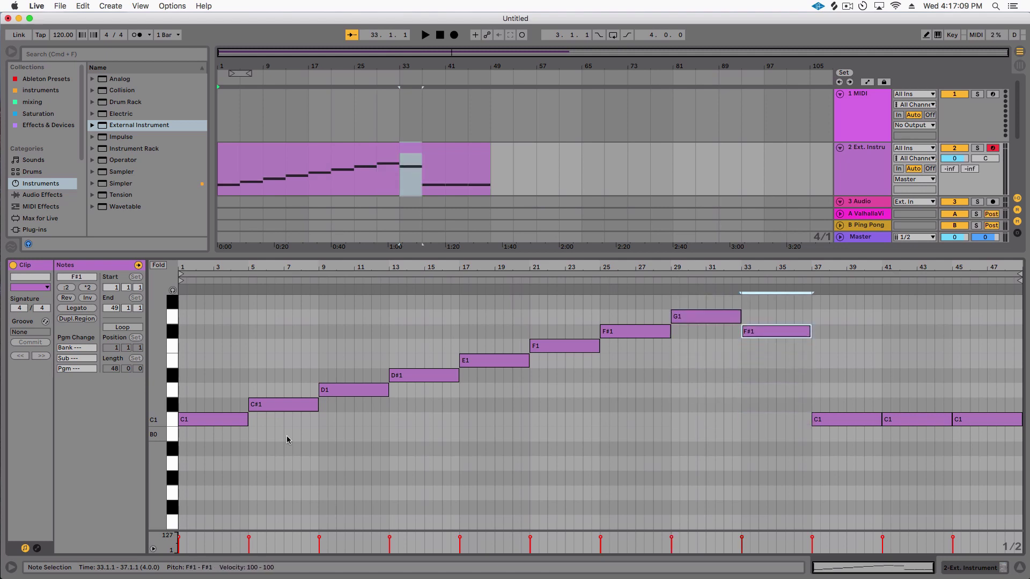
Raise the last three notes, at bars 37, 41 and 45, to A1, A#1 and B1
{"action": "key", "text": "alt+Right"}
{"action": "key", "text": "Up"}
{"action": "key", "text": "Up"}
{"action": "key", "text": "Up"}
{"action": "key", "text": "Up"}
{"action": "key", "text": "Up"}
{"action": "key", "text": "Up"}
{"action": "key", "text": "Up"}
{"action": "key", "text": "Up"}
{"action": "key", "text": "Up"}
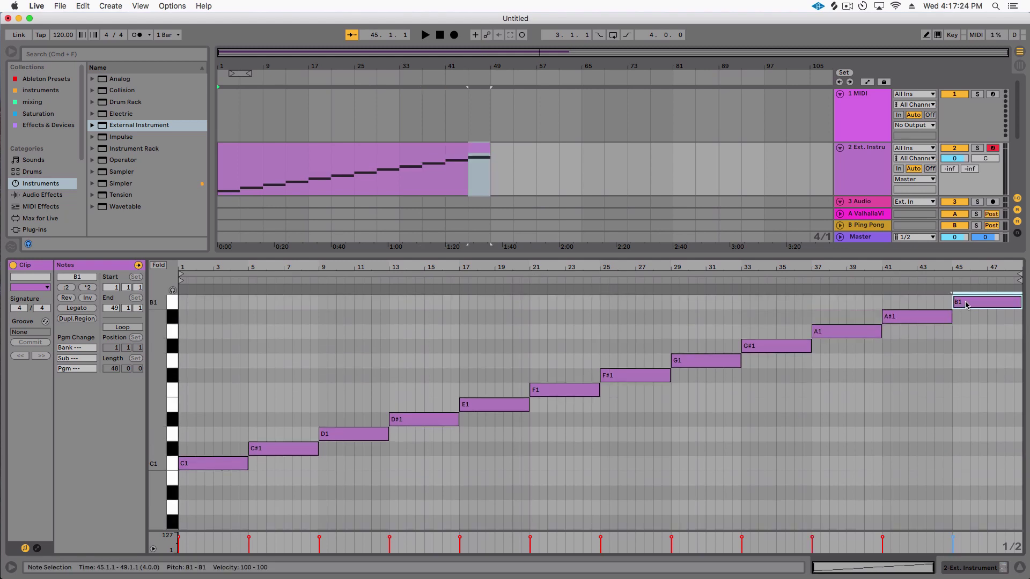
{"action": "scroll", "coordinate": [868, 350], "scroll_direction": "up", "scroll_amount": 1}
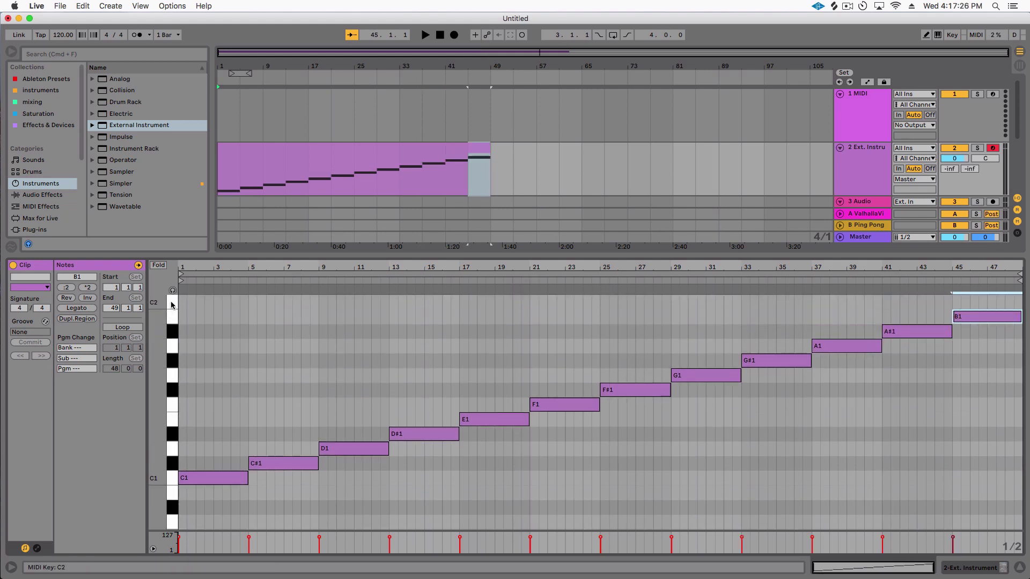
Duplicate the 48-bar chromatic clip to bar 49 and transpose all notes of the copy up an octave to C2–B2
{"action": "left_click", "coordinate": [422, 152]}
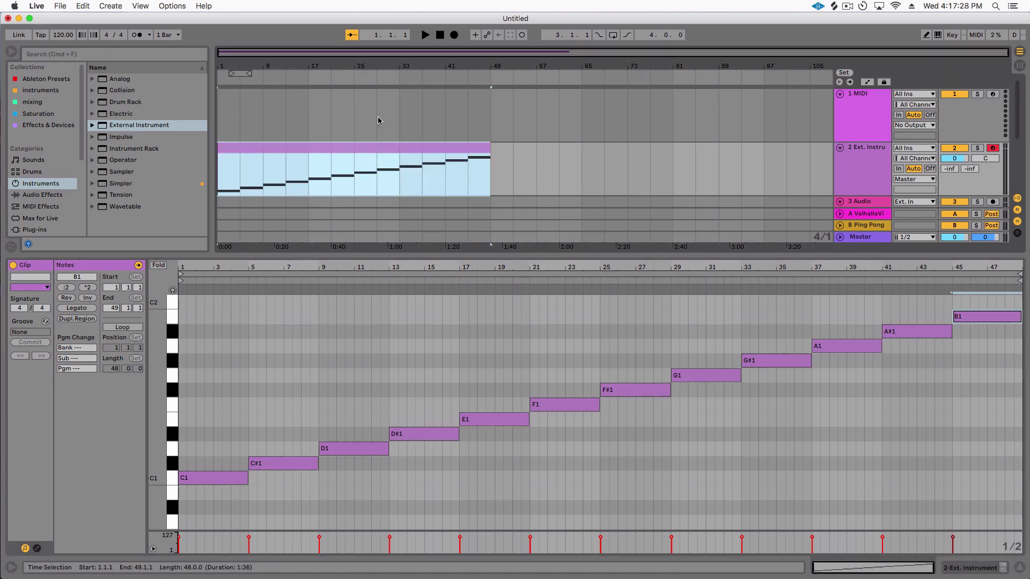
{"action": "key", "text": "super+d"}
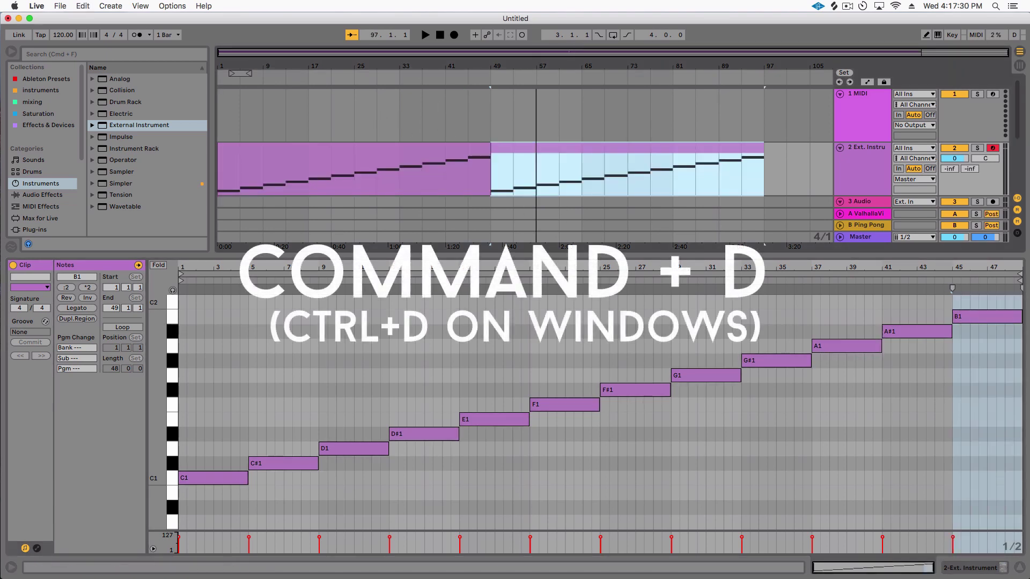
{"action": "left_click_drag", "start_coordinate": [550, 254], "coordinate": [550, 394]}
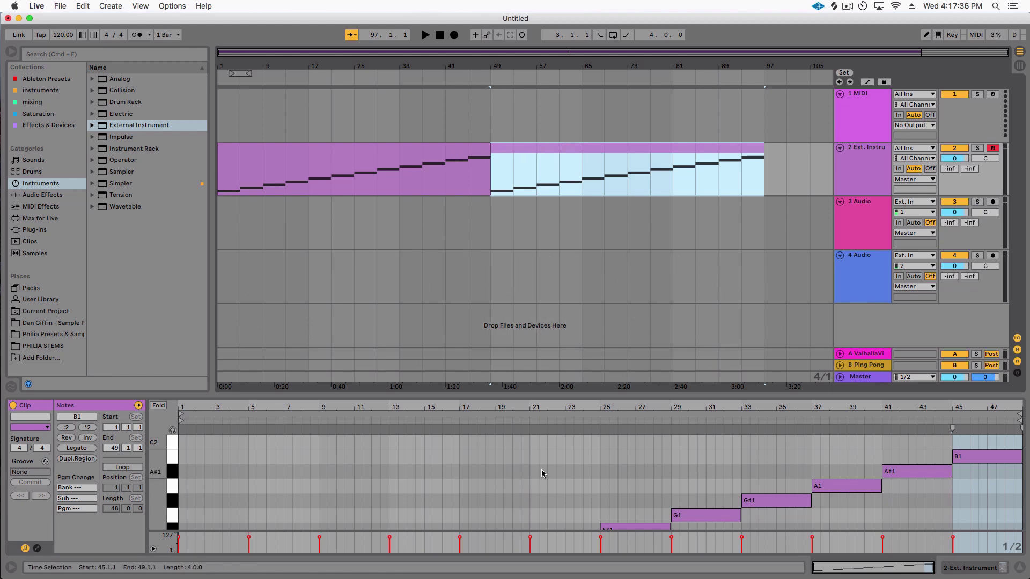
{"action": "key", "text": "super+a"}
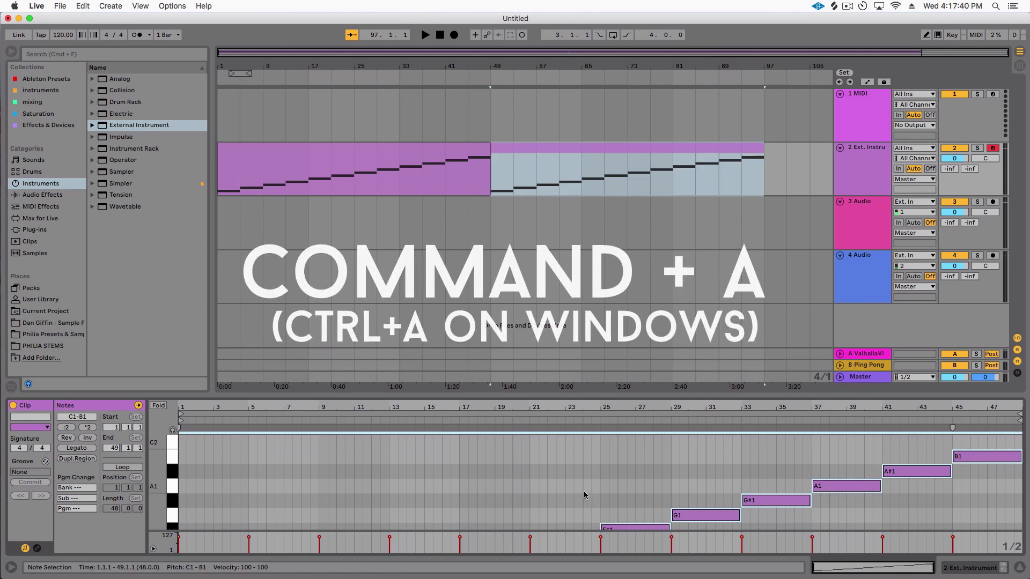
{"action": "key", "text": "shift+Up"}
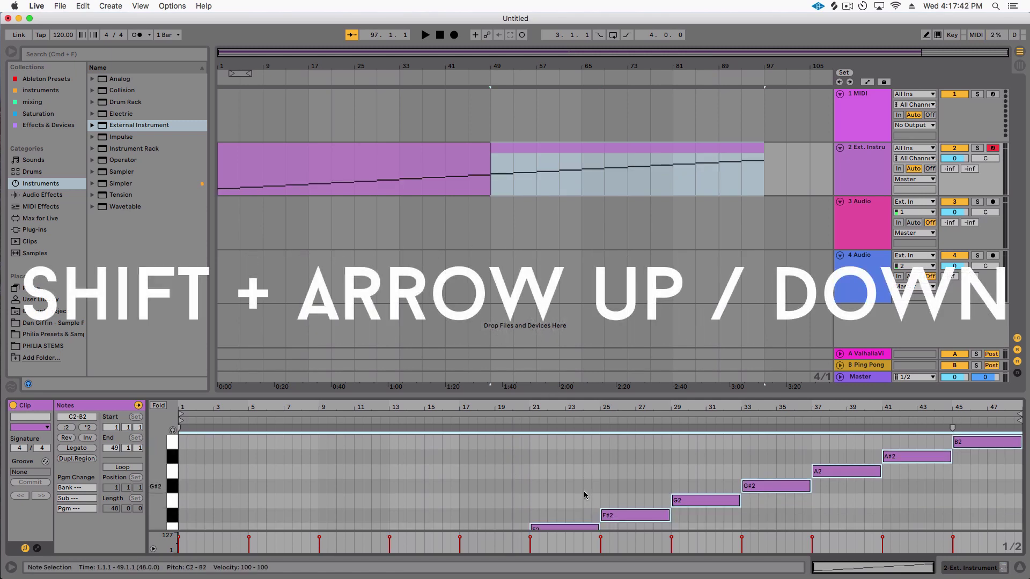
{"action": "left_click_drag", "start_coordinate": [617, 396], "coordinate": [618, 292]}
Duplicate the C2–B2 clip to bar 97 and transpose all notes of the new copy up an octave to C3–B3
{"action": "left_click", "coordinate": [444, 156]}
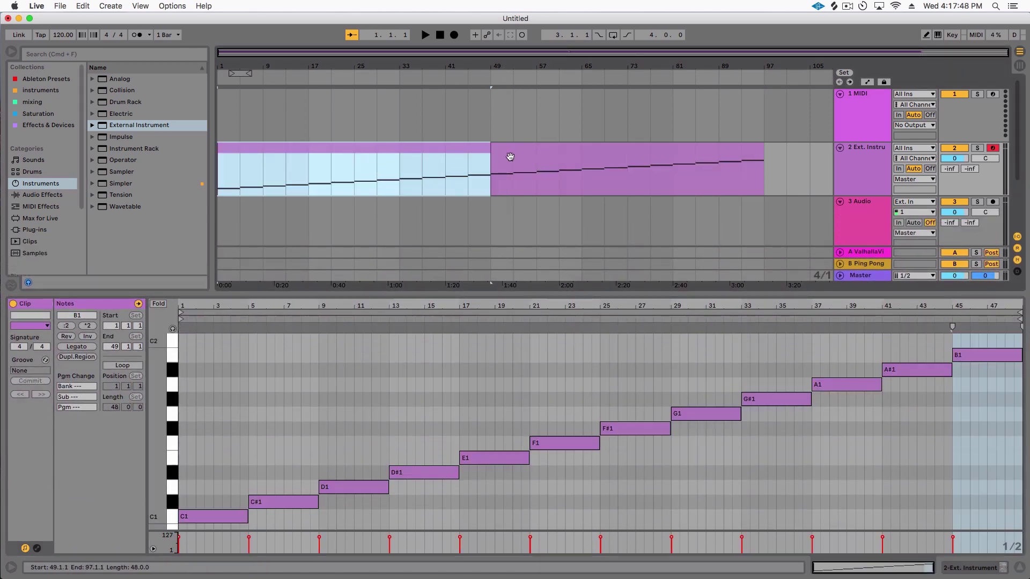
{"action": "left_click", "coordinate": [570, 157]}
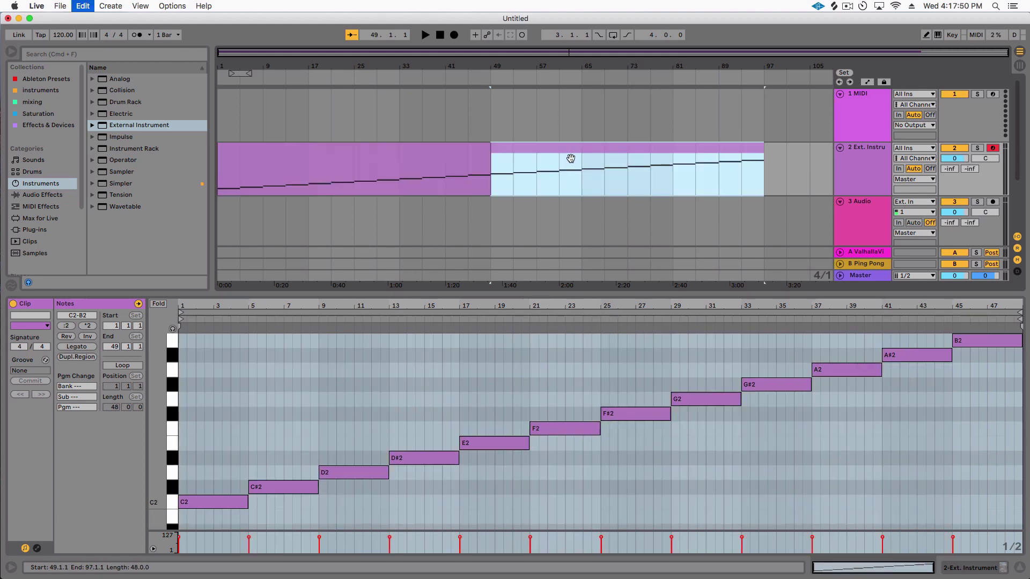
{"action": "key", "text": "super+d"}
{"action": "left_click", "coordinate": [563, 376]}
{"action": "key", "text": "super+a"}
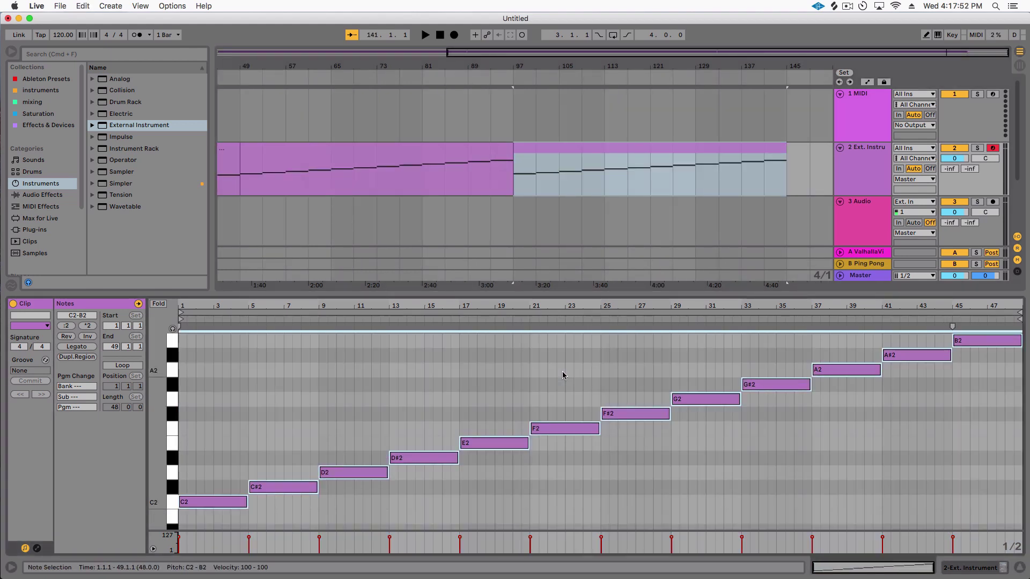
{"action": "key", "text": "shift+Up"}
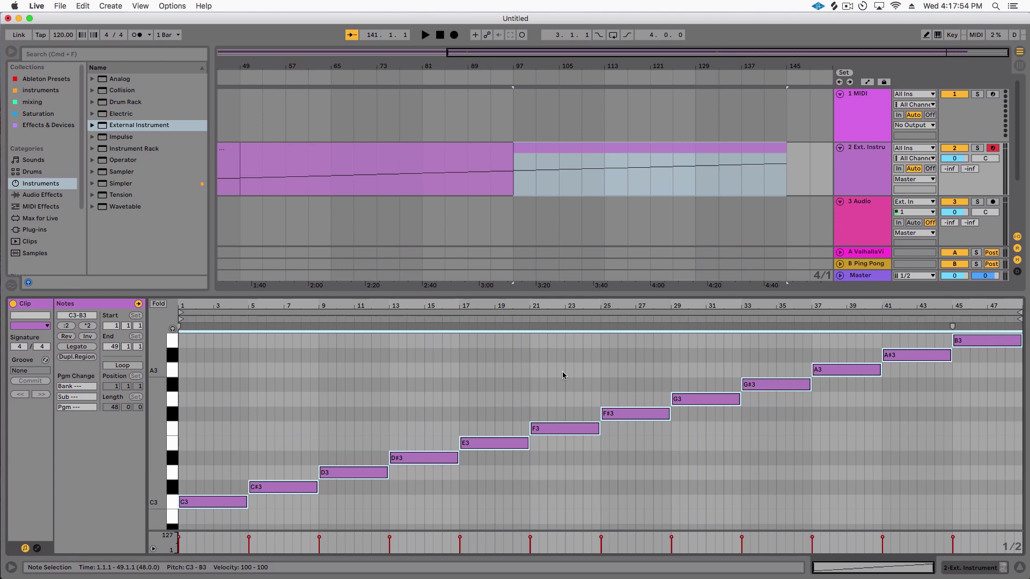
Duplicate the C3–B3 clip to bar 145 and transpose all notes of the copy up an octave to C4–B4
{"action": "left_click", "coordinate": [562, 371]}
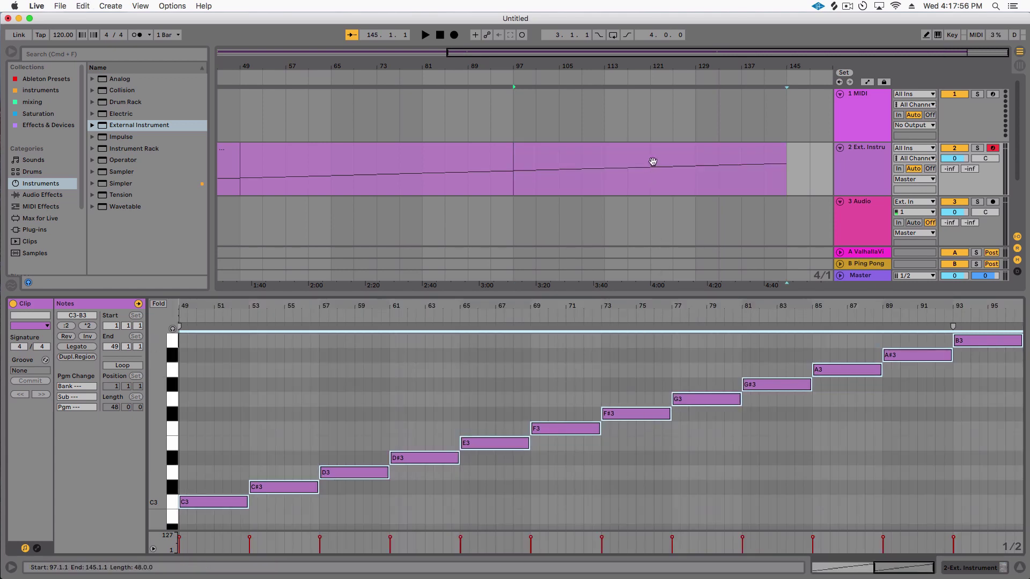
{"action": "key", "text": "super+d"}
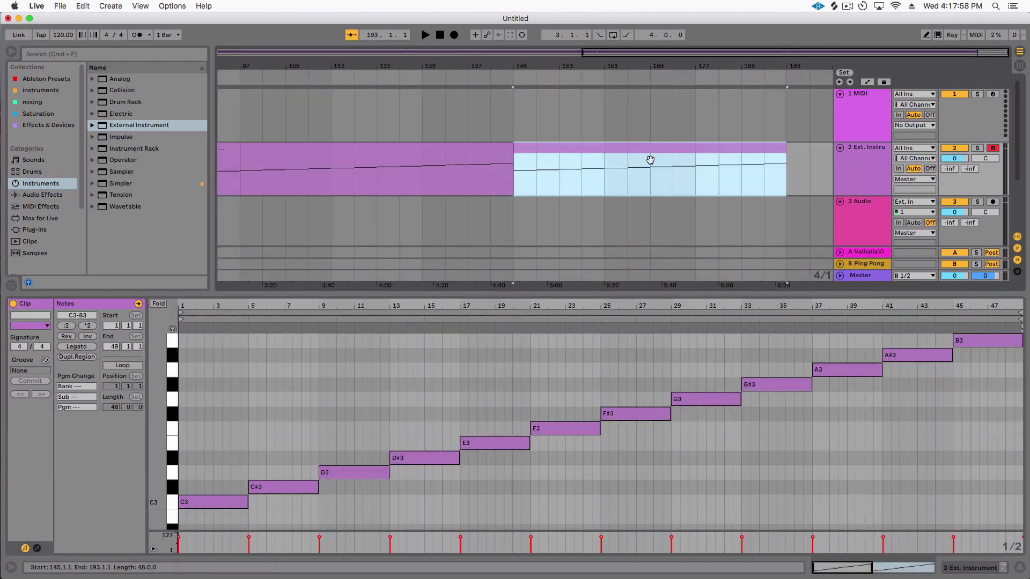
{"action": "left_click", "coordinate": [604, 387]}
{"action": "key", "text": "super+a"}
{"action": "key", "text": "shift+Up"}
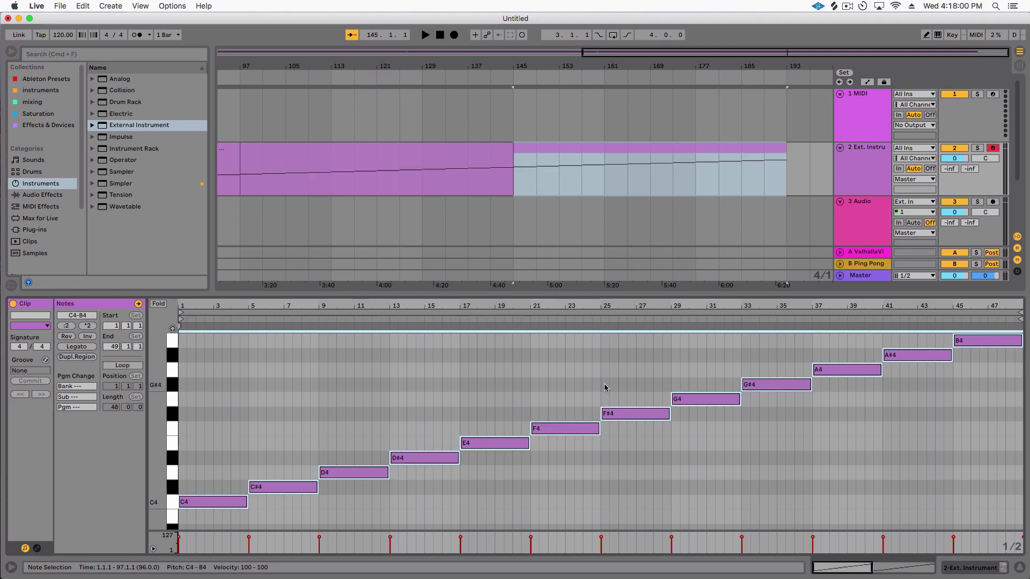
{"action": "scroll", "coordinate": [508, 159], "scroll_direction": "down", "scroll_amount": 3}
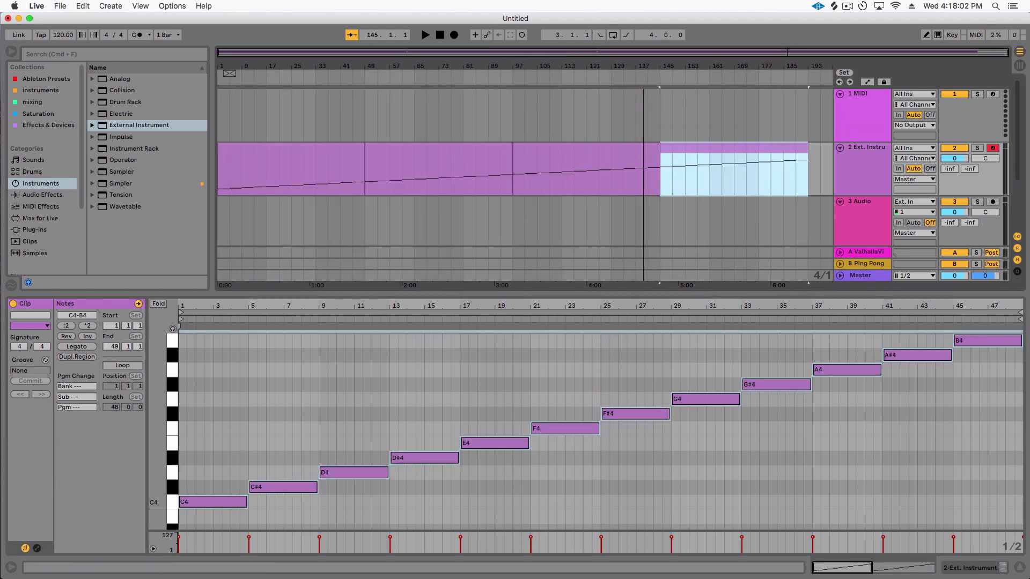
Split the first octave clip on the 2 Ext. Instrument track every four bars, from bar 5 to bar 45
{"action": "left_click", "coordinate": [326, 159], "text": "shift"}
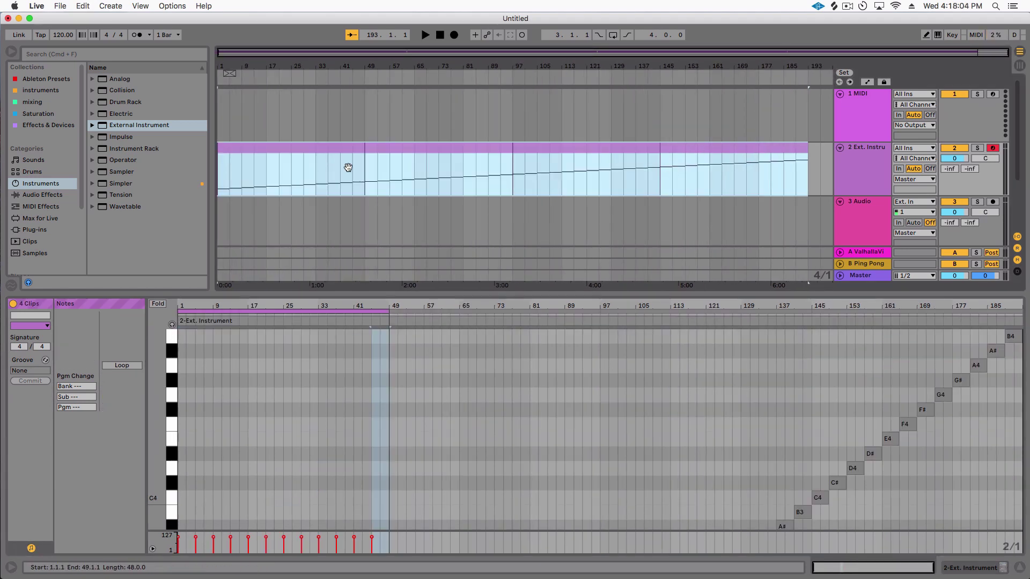
{"action": "left_click", "coordinate": [232, 178]}
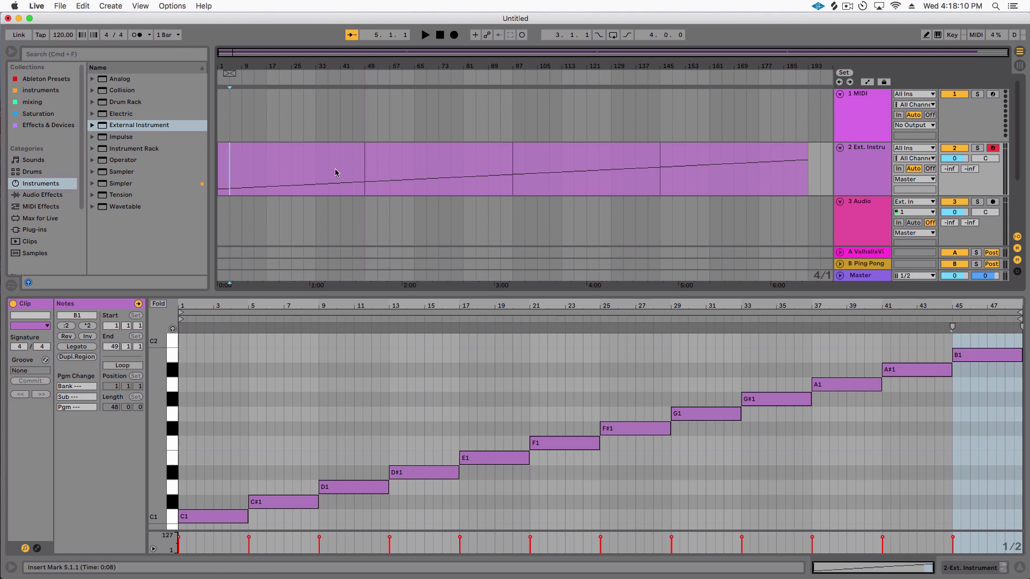
{"action": "left_click", "coordinate": [230, 172]}
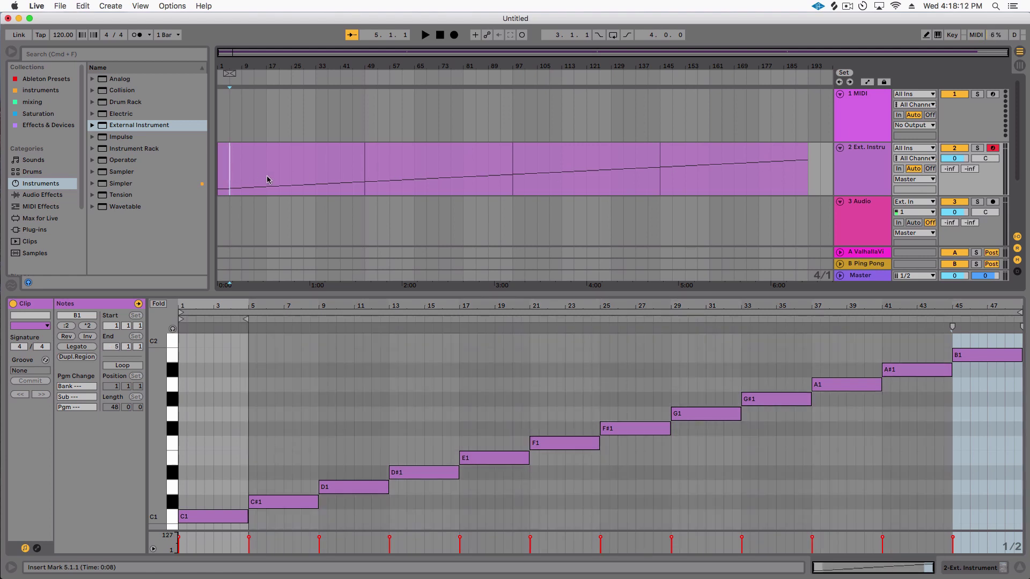
{"action": "left_click", "coordinate": [243, 175]}
{"action": "key", "text": "super+e"}
{"action": "left_click", "coordinate": [255, 175]}
{"action": "key", "text": "super+e"}
{"action": "left_click", "coordinate": [267, 175]}
{"action": "key", "text": "super+e"}
{"action": "left_click", "coordinate": [278, 175]}
{"action": "key", "text": "super+e"}
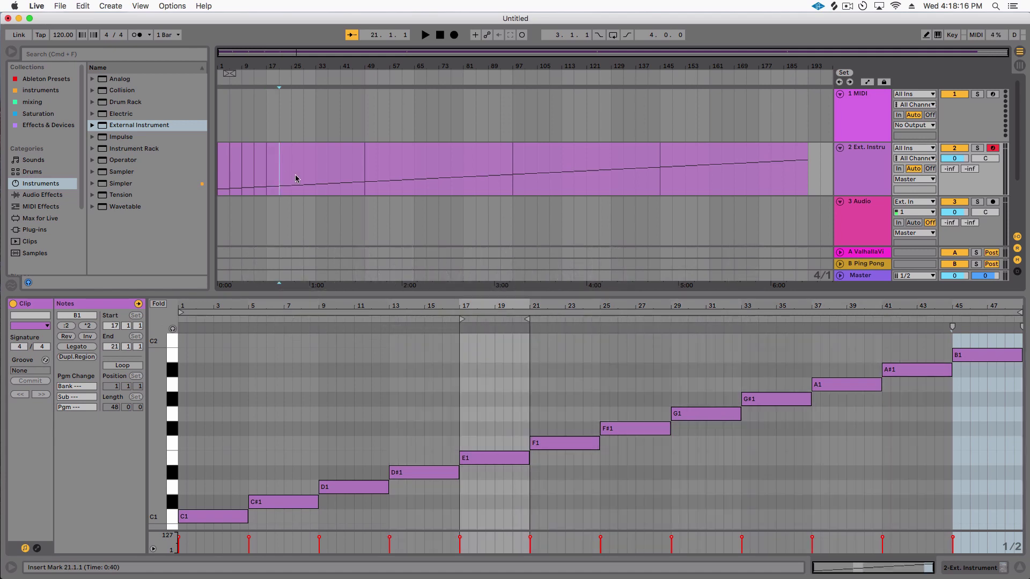
{"action": "left_click", "coordinate": [291, 177]}
{"action": "key", "text": "super+e"}
{"action": "left_click", "coordinate": [305, 176]}
{"action": "key", "text": "super+e"}
{"action": "left_click", "coordinate": [315, 176]}
{"action": "key", "text": "super+e"}
{"action": "left_click", "coordinate": [327, 176]}
{"action": "key", "text": "super+e"}
{"action": "left_click", "coordinate": [340, 178]}
{"action": "key", "text": "super+e"}
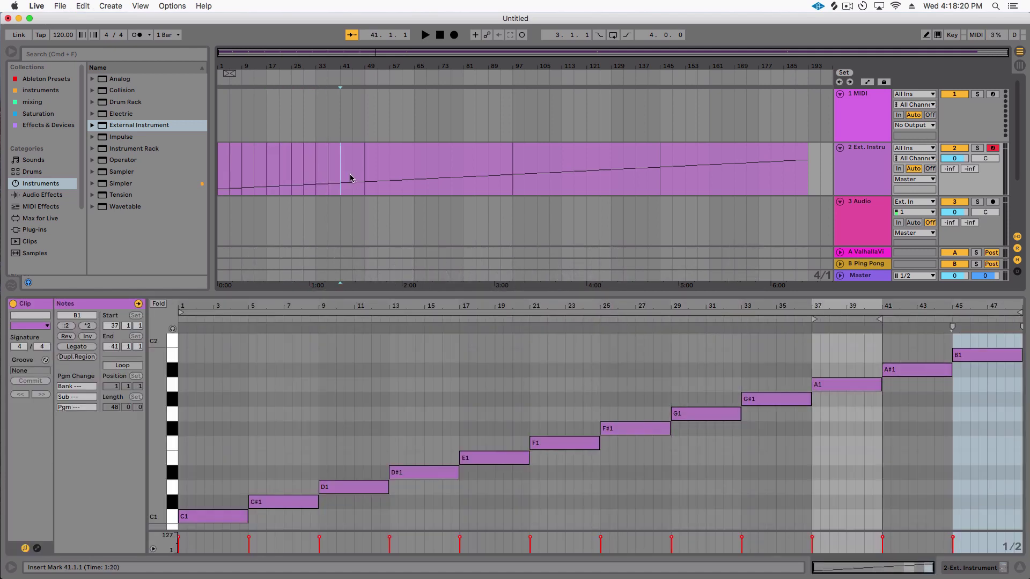
{"action": "left_click", "coordinate": [352, 175]}
{"action": "key", "text": "super+e"}
Split the remaining three octave clips every four bars up to bar 189, so each note has its own clip
{"action": "left_click", "coordinate": [365, 172]}
{"action": "key", "text": "super+e"}
{"action": "left_click", "coordinate": [378, 174]}
{"action": "key", "text": "super+e"}
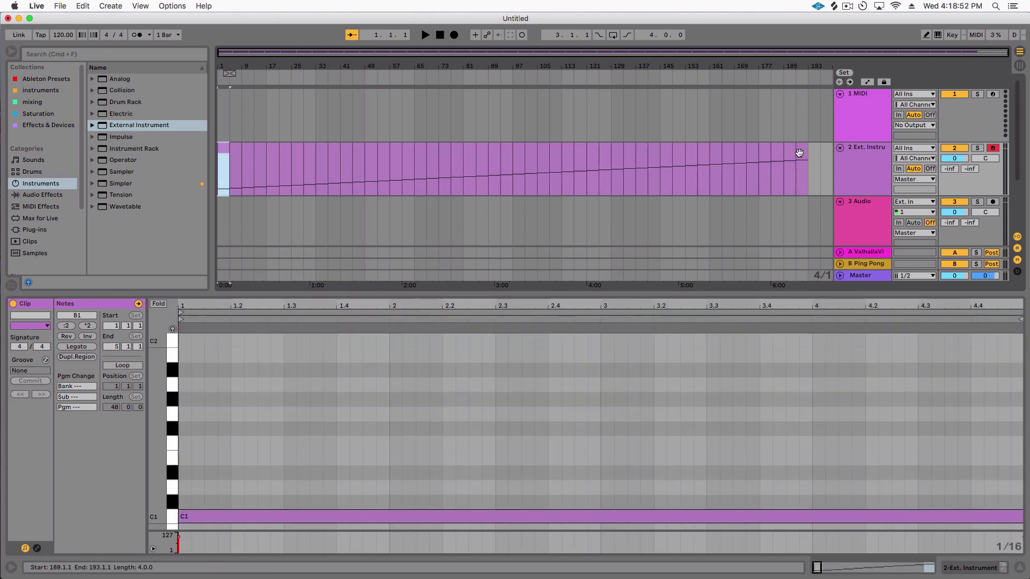
Copy all 48 four-bar note clips from the arrangement into the session slots of 2 Ext. Instrument, starting at scene 1
{"action": "left_click", "coordinate": [799, 153], "text": "shift"}
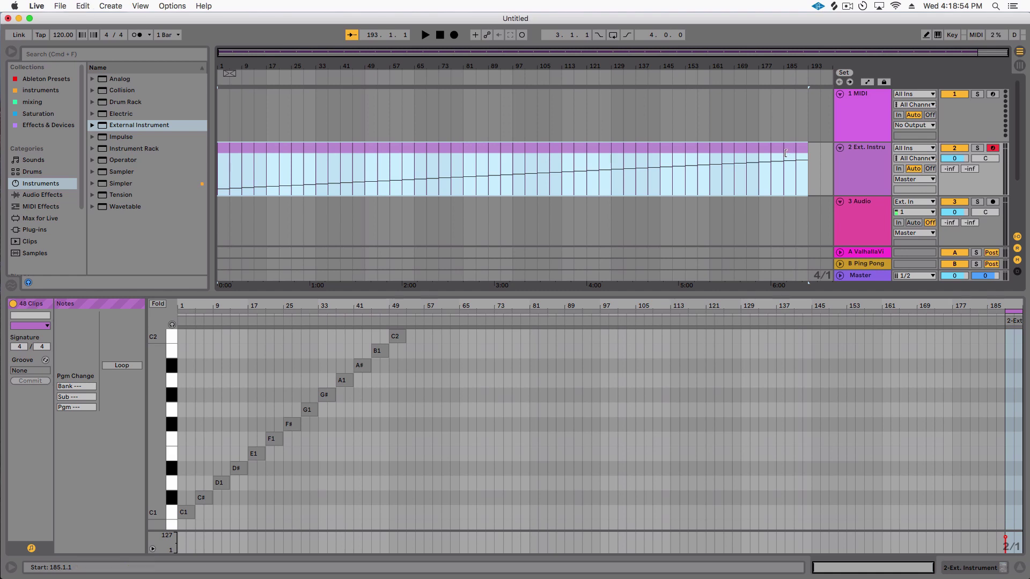
{"action": "key", "text": "Tab"}
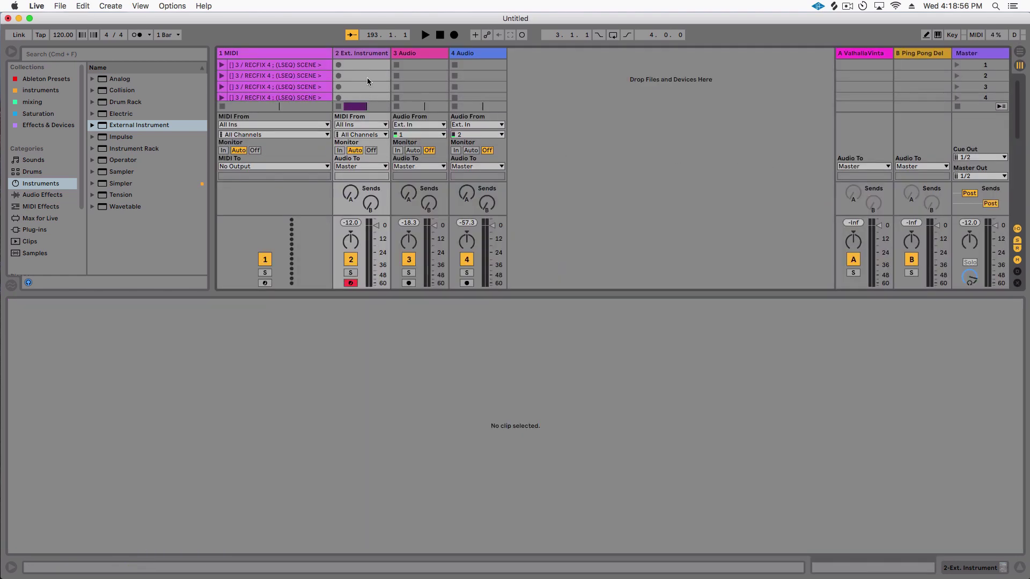
{"action": "double_click", "coordinate": [415, 293]}
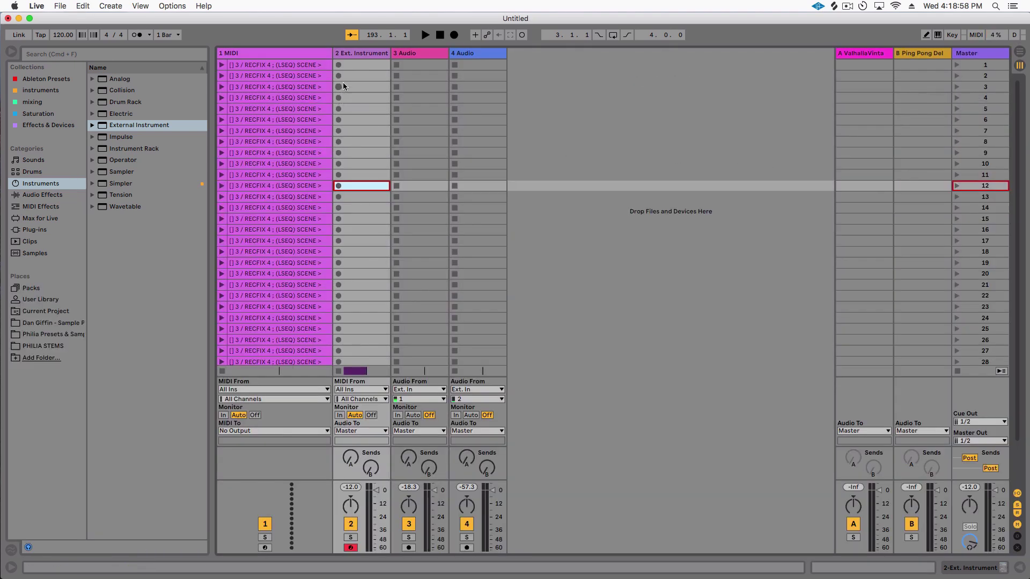
{"action": "left_click", "coordinate": [364, 66]}
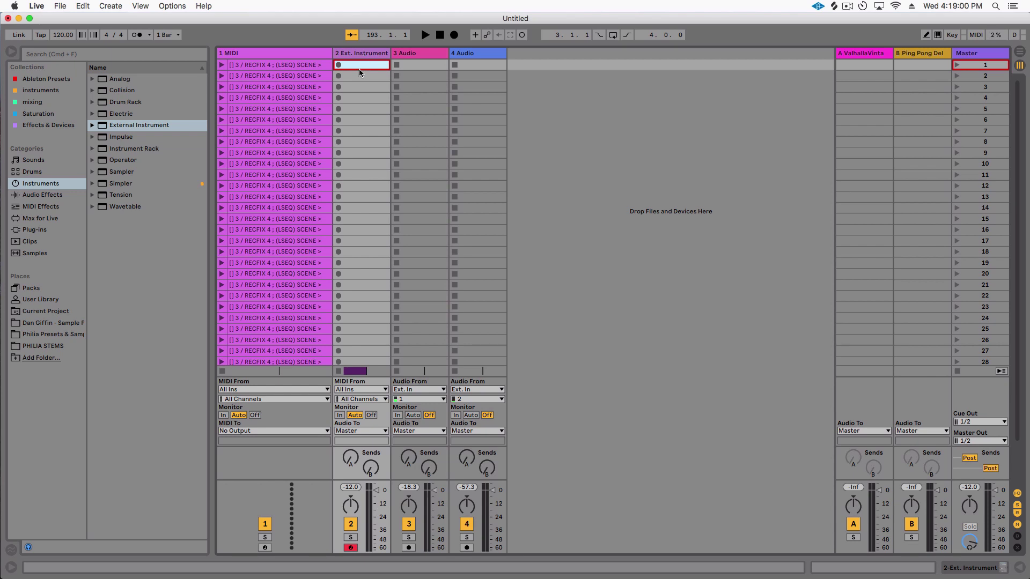
{"action": "key", "text": "super+v"}
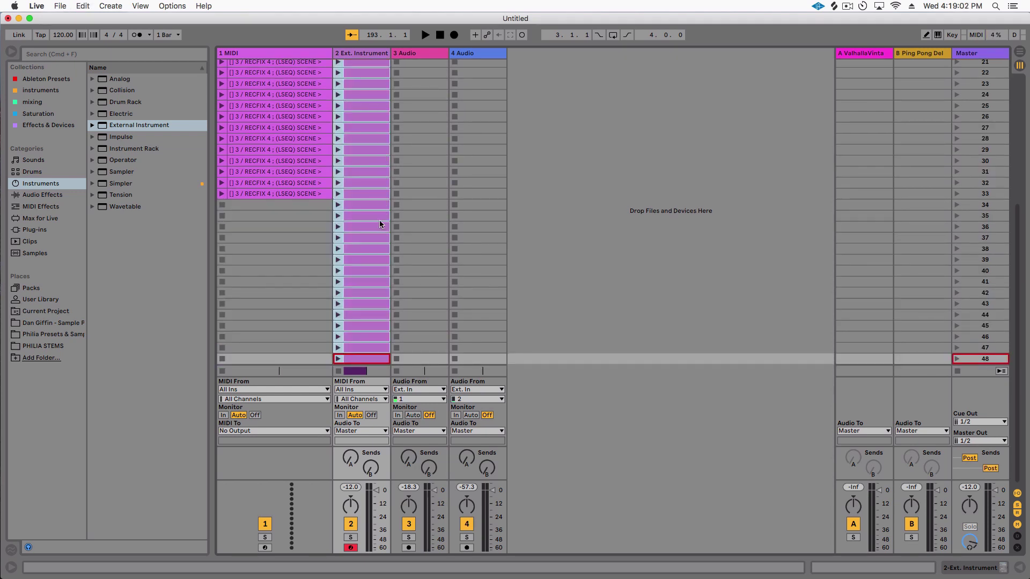
Duplicate the RECFIX clip in scene 33 down the 1 MIDI track to fill the empty slots beside the pasted note clips
{"action": "scroll", "coordinate": [299, 202], "scroll_direction": "up", "scroll_amount": 1}
{"action": "scroll", "coordinate": [299, 206], "scroll_direction": "down", "scroll_amount": 1}
{"action": "left_click", "coordinate": [295, 194]}
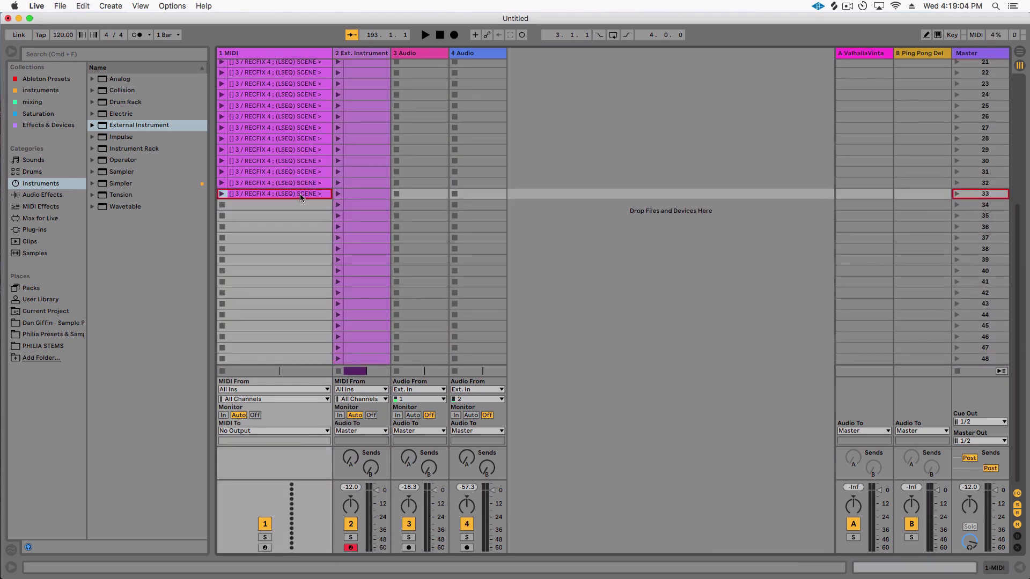
{"action": "key", "text": "super+d"}
{"action": "key", "text": "super+d"}
{"action": "key", "text": "super+d"}
{"action": "key", "text": "super+d"}
{"action": "key", "text": "super+d"}
{"action": "key", "text": "super+d"}
{"action": "key", "text": "super+d"}
{"action": "key", "text": "super+d"}
{"action": "key", "text": "super+d"}
{"action": "key", "text": "super+d"}
{"action": "key", "text": "super+d"}
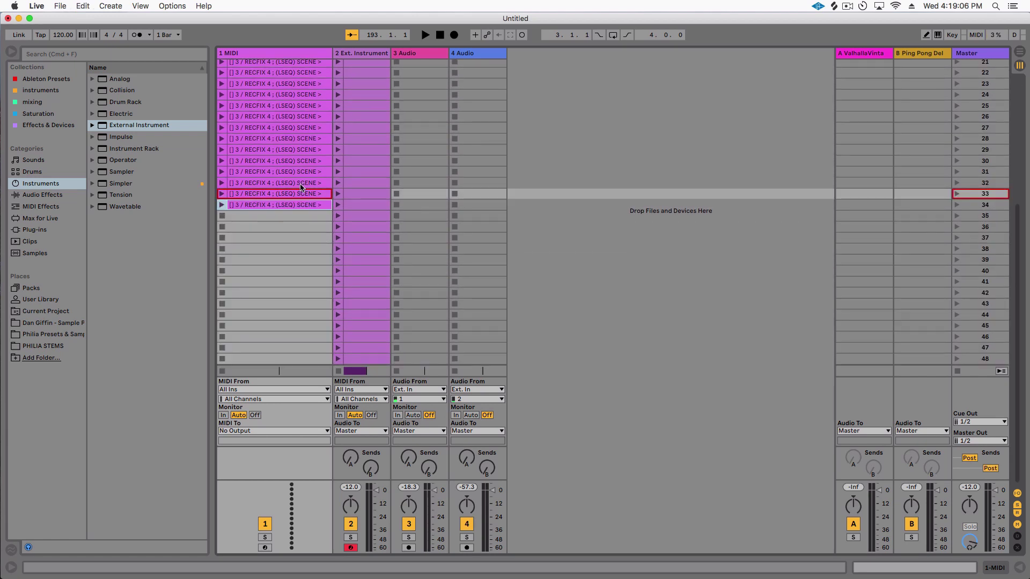
{"action": "key", "text": "super+d"}
{"action": "key", "text": "super+d"}
{"action": "key", "text": "super+d"}
{"action": "key", "text": "super+d"}
{"action": "key", "text": "super+d"}
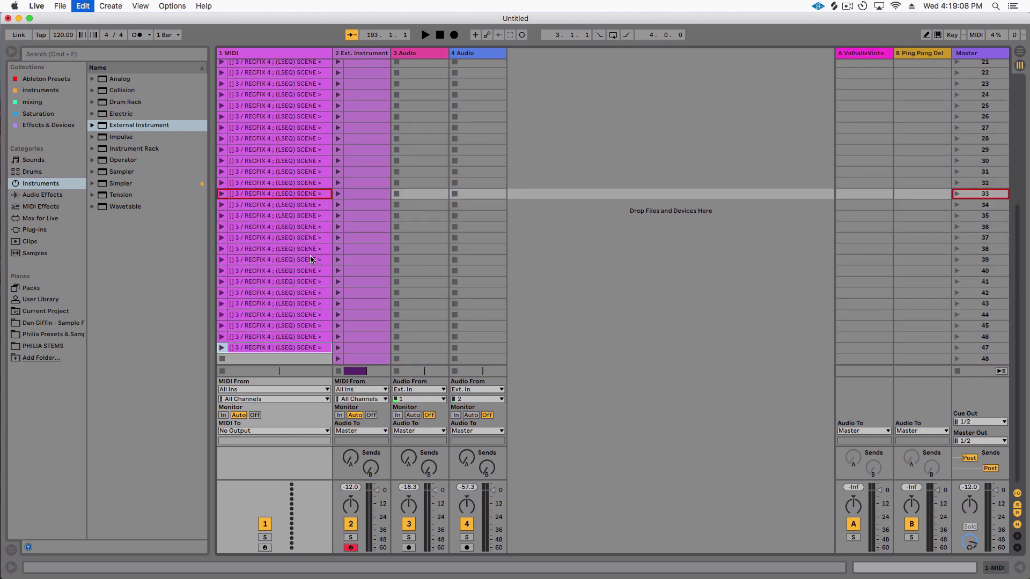
{"action": "scroll", "coordinate": [376, 247], "scroll_direction": "up", "scroll_amount": 10}
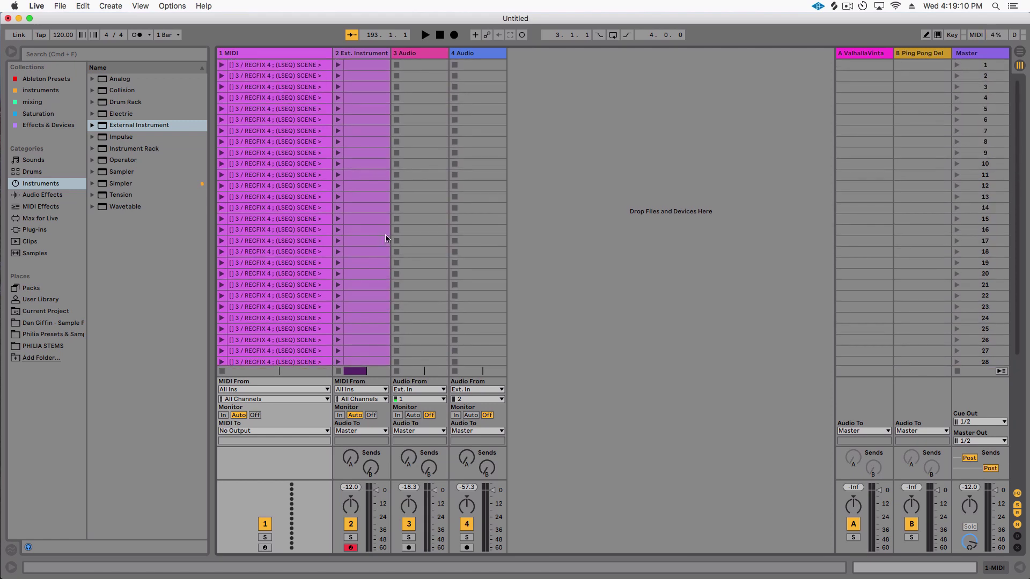
Set the 3 Audio track's external input channel to 4 and arm the track for recording
{"action": "left_click", "coordinate": [380, 67]}
{"action": "left_click", "coordinate": [408, 53]}
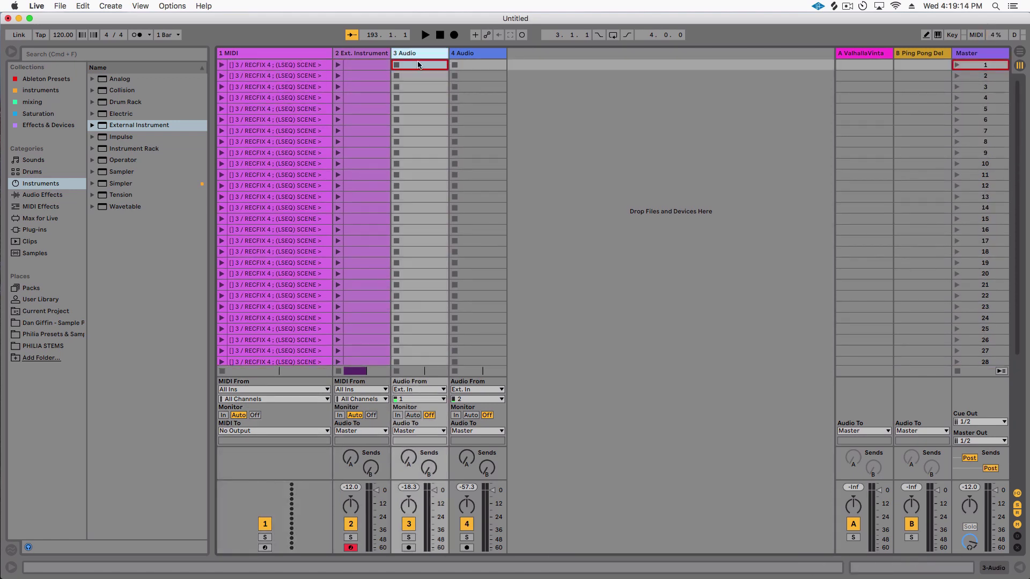
{"action": "left_click", "coordinate": [418, 399]}
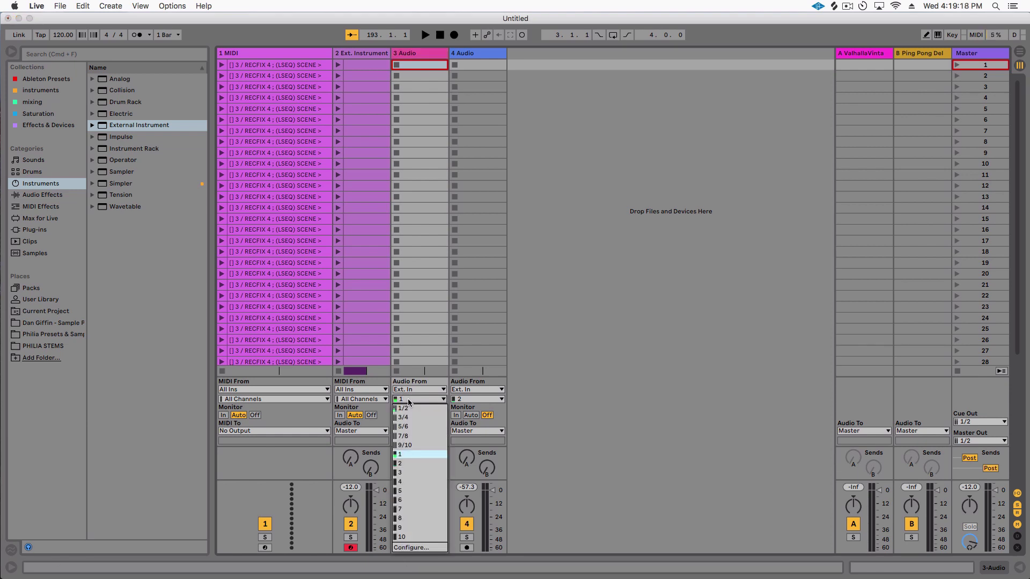
{"action": "left_click", "coordinate": [418, 482]}
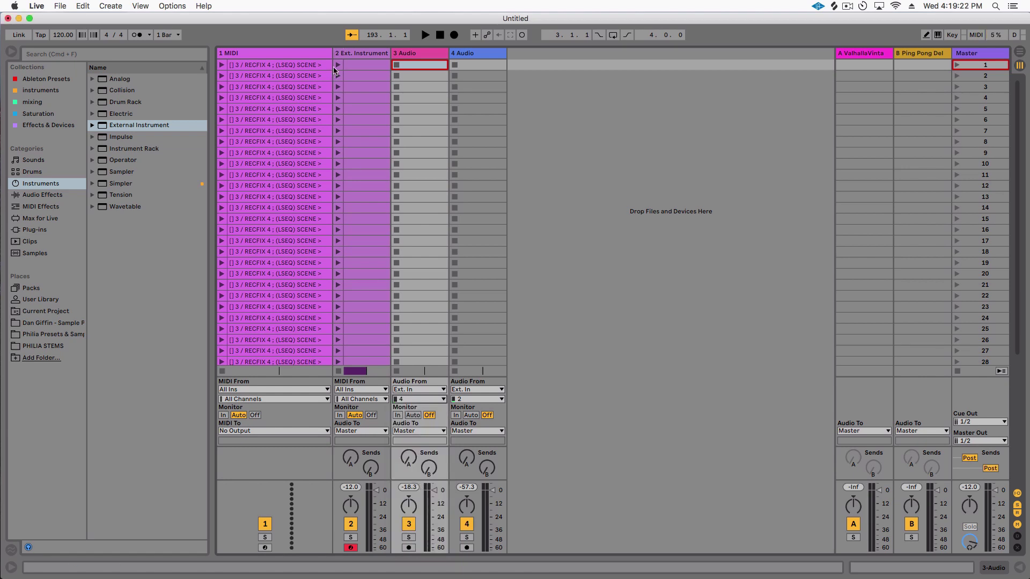
{"action": "left_click", "coordinate": [409, 547]}
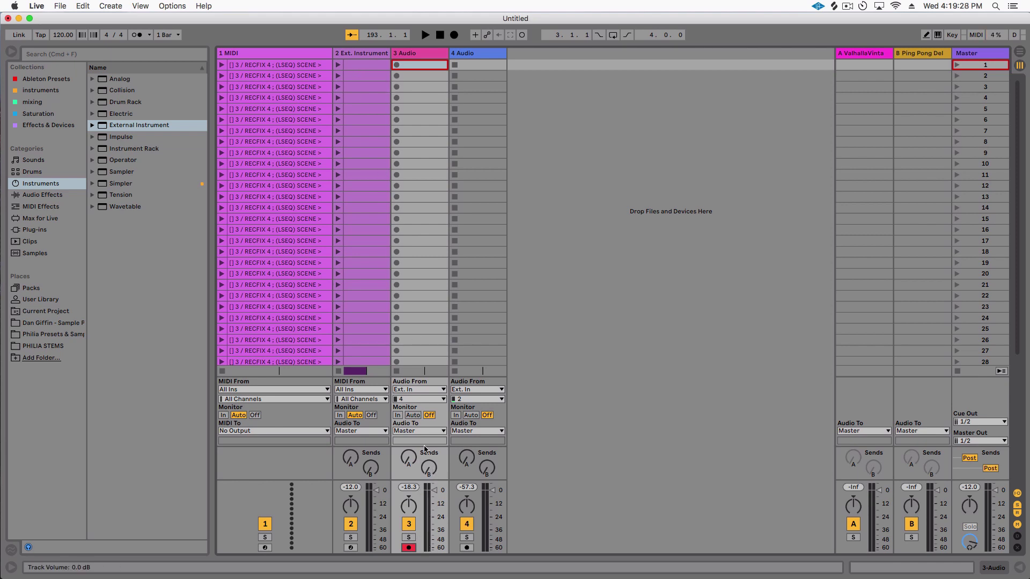
Launch the first Ext. Instrument clip, mute the 2 Ext. Instrument track and set 3 Audio's monitoring to Auto
{"action": "left_click", "coordinate": [338, 65]}
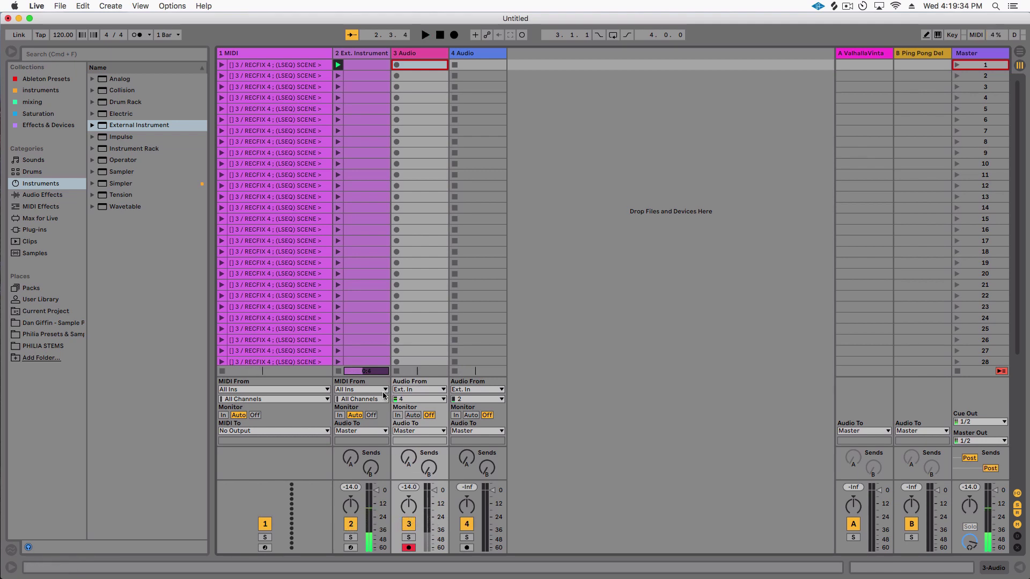
{"action": "left_click", "coordinate": [351, 524]}
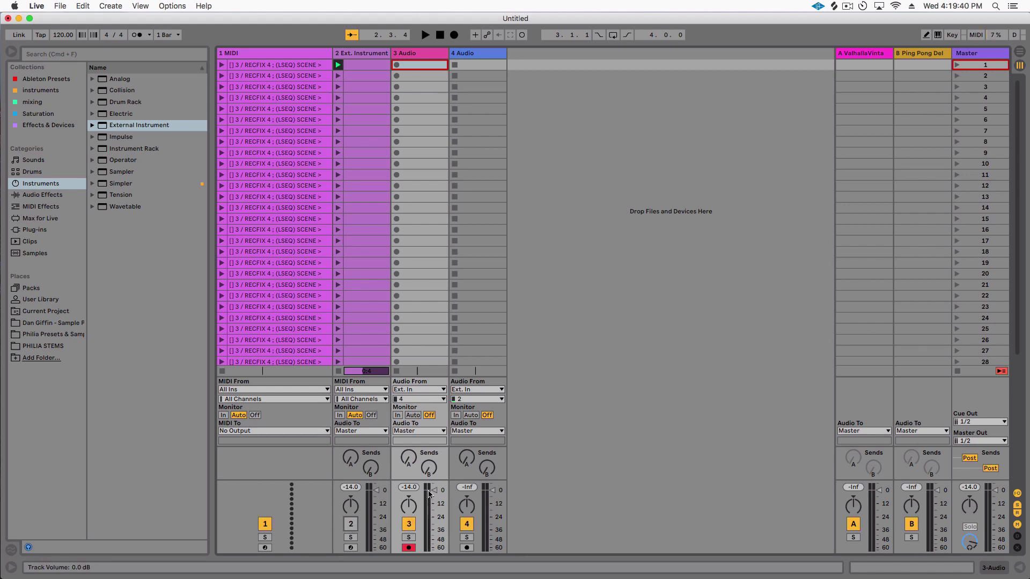
{"action": "left_click", "coordinate": [409, 415]}
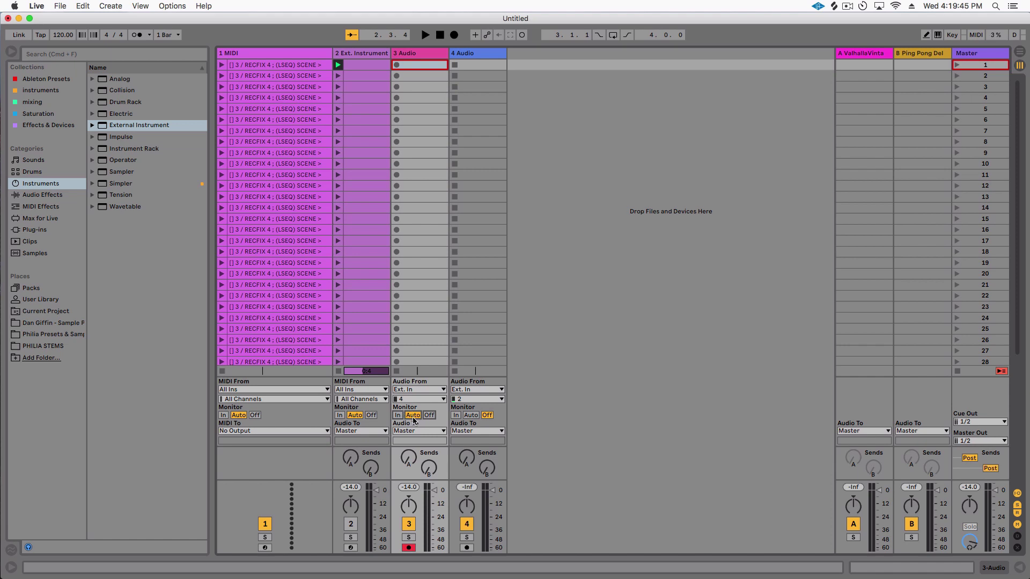
Test playback through the 3 Audio track, launching the Ext. Instrument clips in scenes 2 and 3, and stop the transport
{"action": "key", "text": "space"}
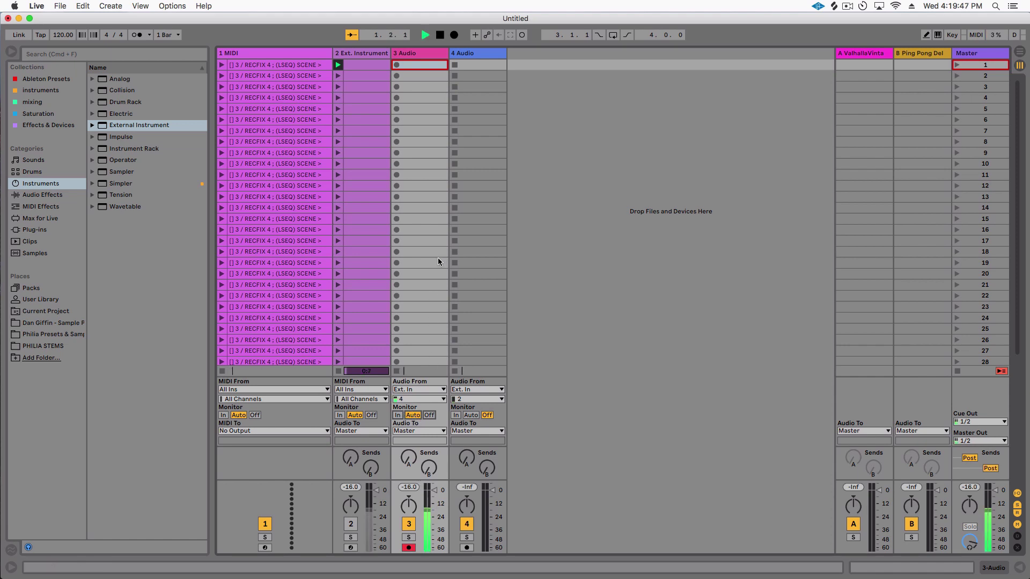
{"action": "left_click", "coordinate": [337, 76]}
{"action": "left_click", "coordinate": [338, 87]}
{"action": "key", "text": "space"}
Set the global launch quantization to None
{"action": "left_click", "coordinate": [168, 35]}
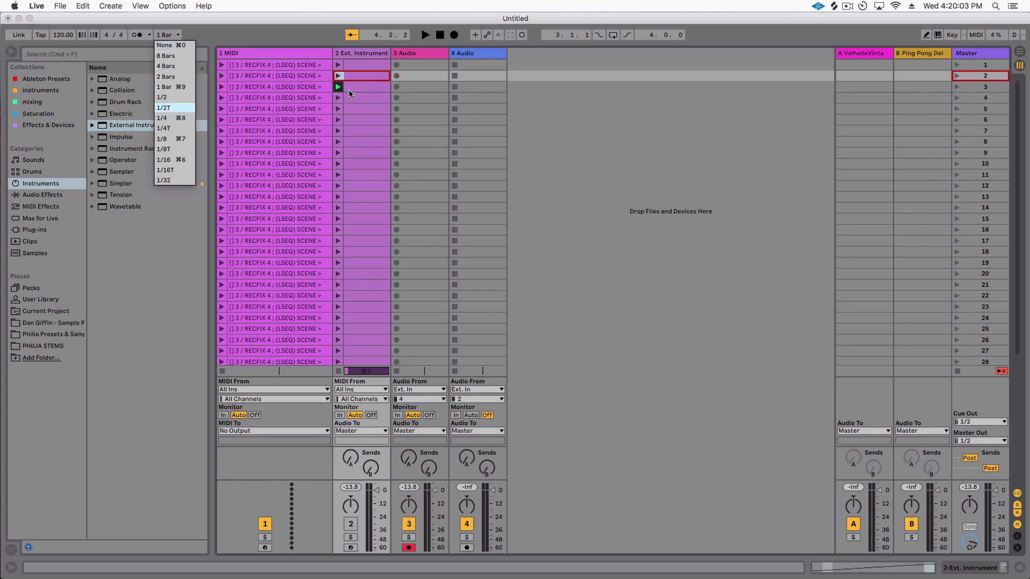
{"action": "left_click", "coordinate": [175, 44]}
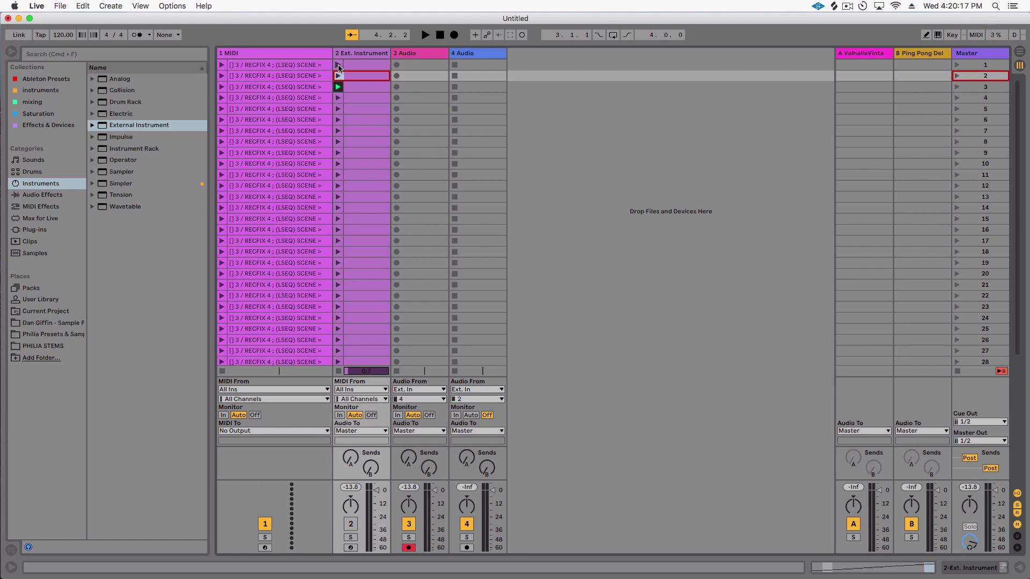
Inspect the first Ext. Instrument clip's note and the recording slots on the 3 Audio track, and select scene 1
{"action": "left_click", "coordinate": [367, 67]}
{"action": "left_click", "coordinate": [413, 67]}
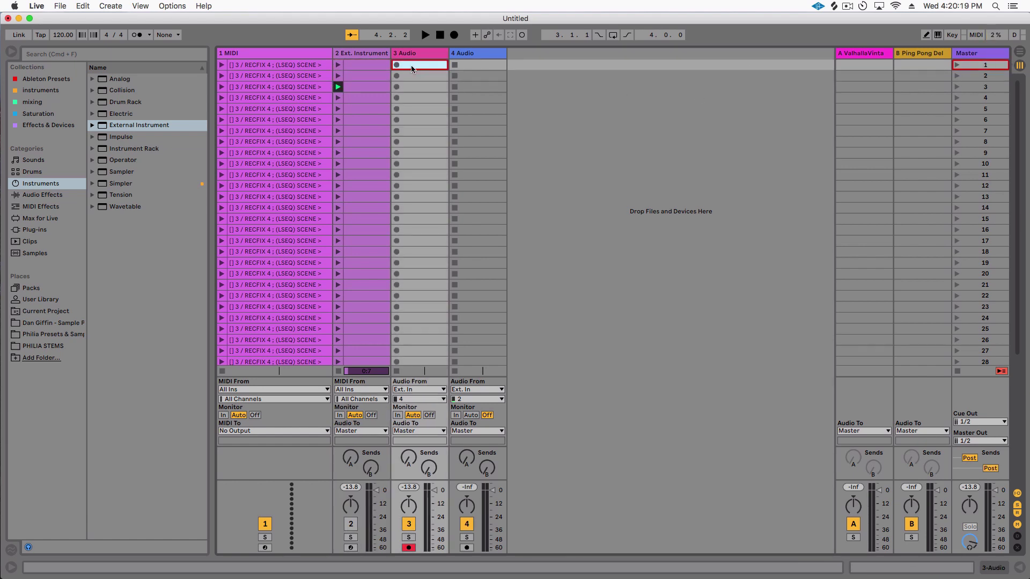
{"action": "double_click", "coordinate": [365, 65]}
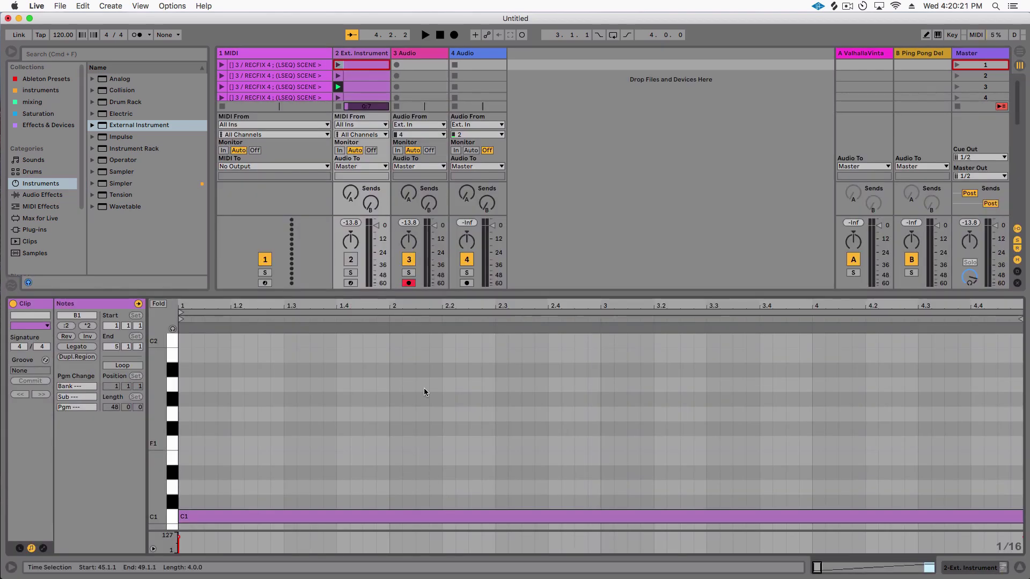
{"action": "key", "text": "super+alt+l"}
{"action": "left_click", "coordinate": [415, 66]}
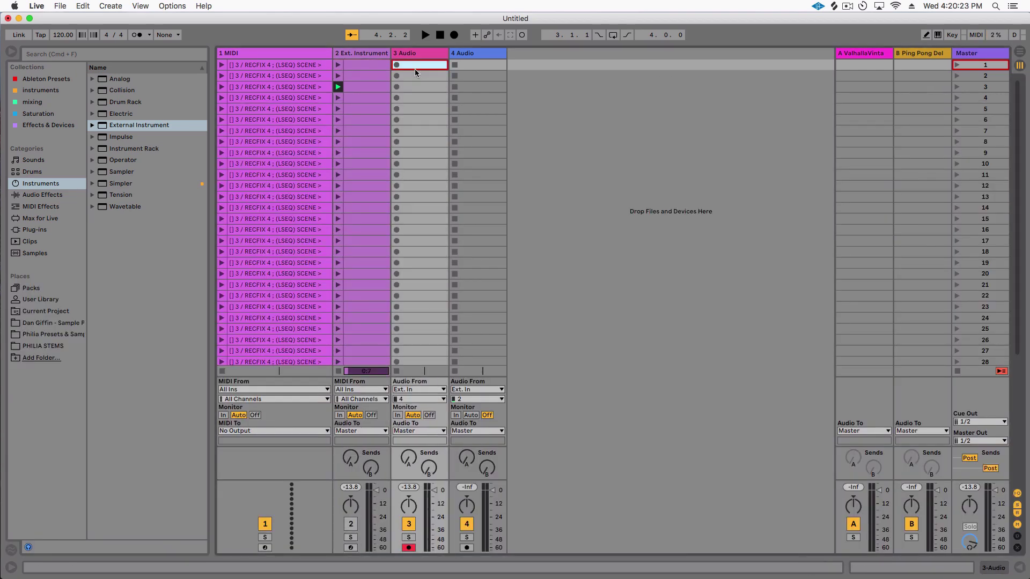
{"action": "left_click", "coordinate": [416, 76]}
{"action": "left_click", "coordinate": [416, 87]}
{"action": "left_click", "coordinate": [415, 109]}
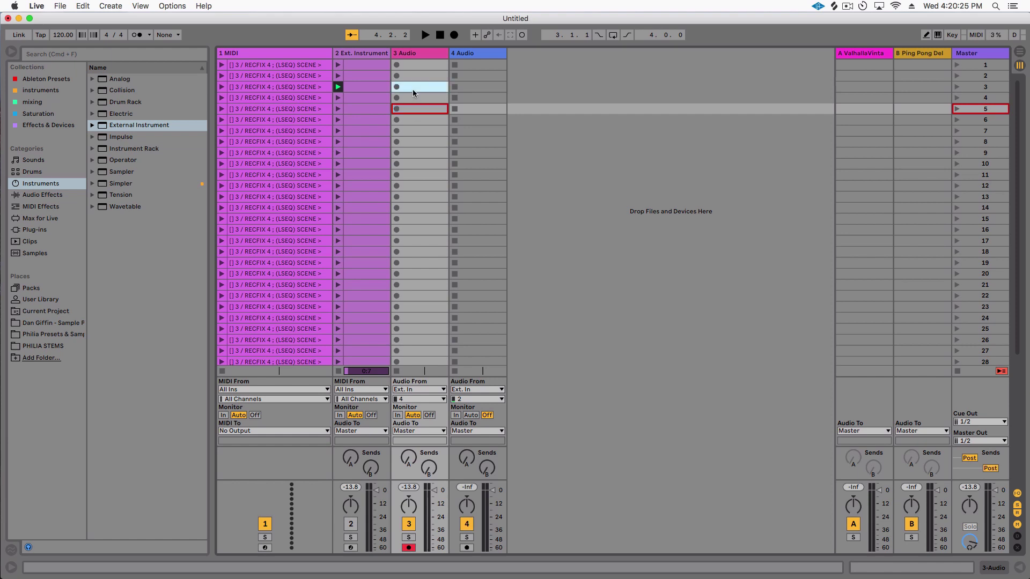
{"action": "left_click", "coordinate": [413, 89]}
{"action": "left_click", "coordinate": [411, 64]}
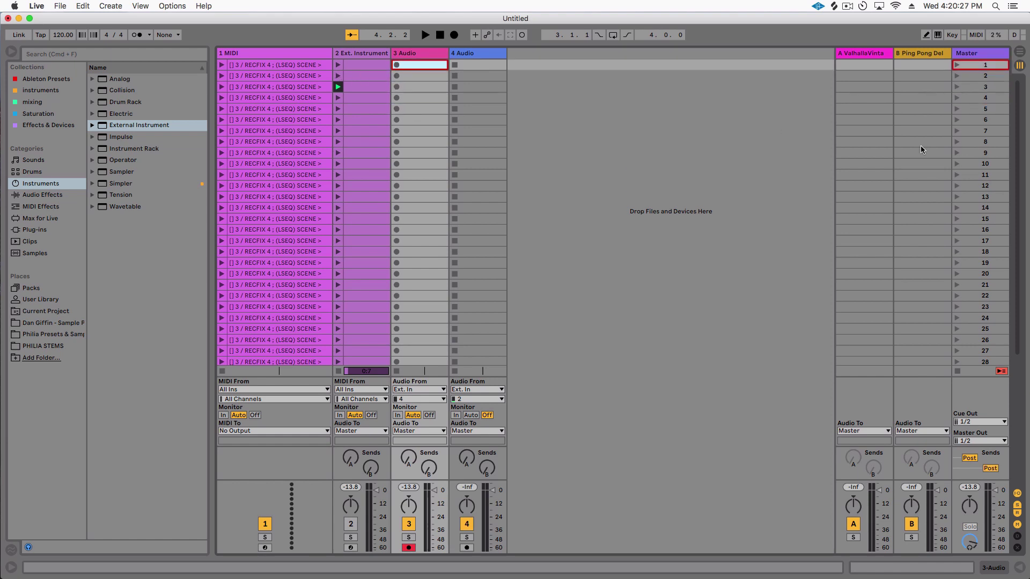
{"action": "left_click", "coordinate": [993, 65]}
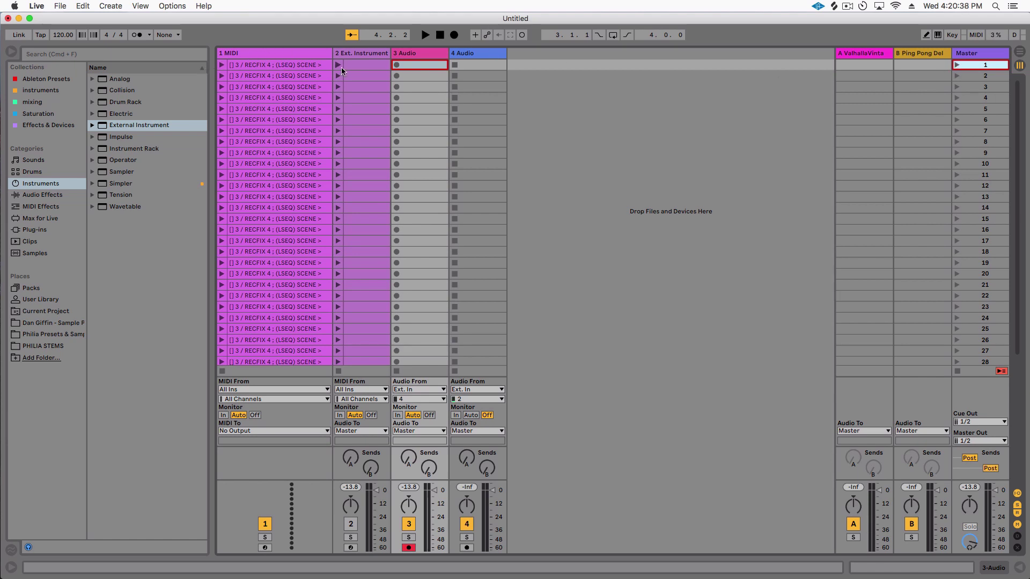
Launch scene 1 to start the automated note playback and fixed-length recording into the 3 Audio track
{"action": "left_click", "coordinate": [362, 63]}
{"action": "left_click", "coordinate": [406, 65]}
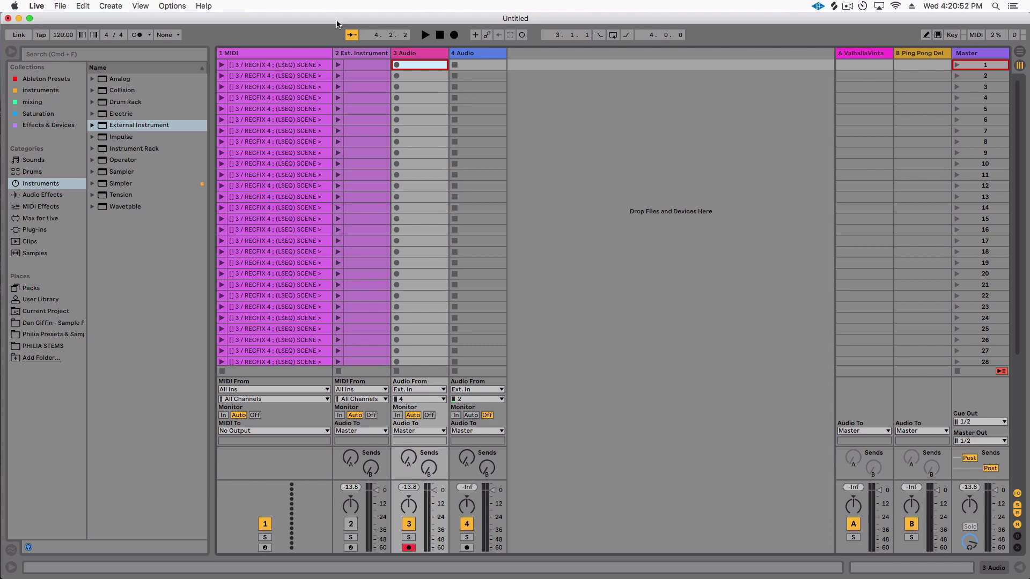
{"action": "left_click", "coordinate": [956, 66]}
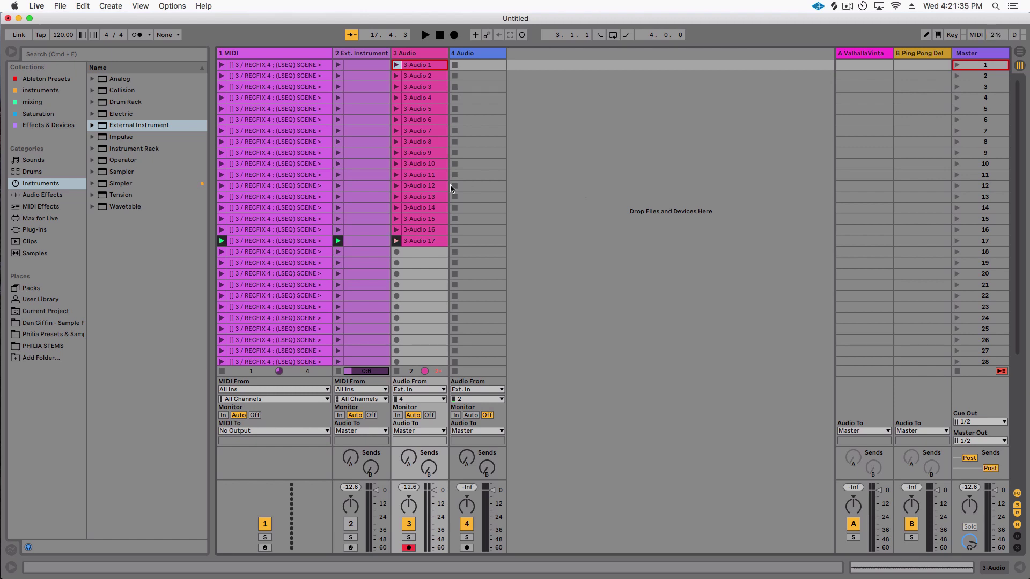
Inspect the waveforms of the recorded clips 3-Audio 4 and 3-Audio 1, closing the clip view after each
{"action": "double_click", "coordinate": [422, 98]}
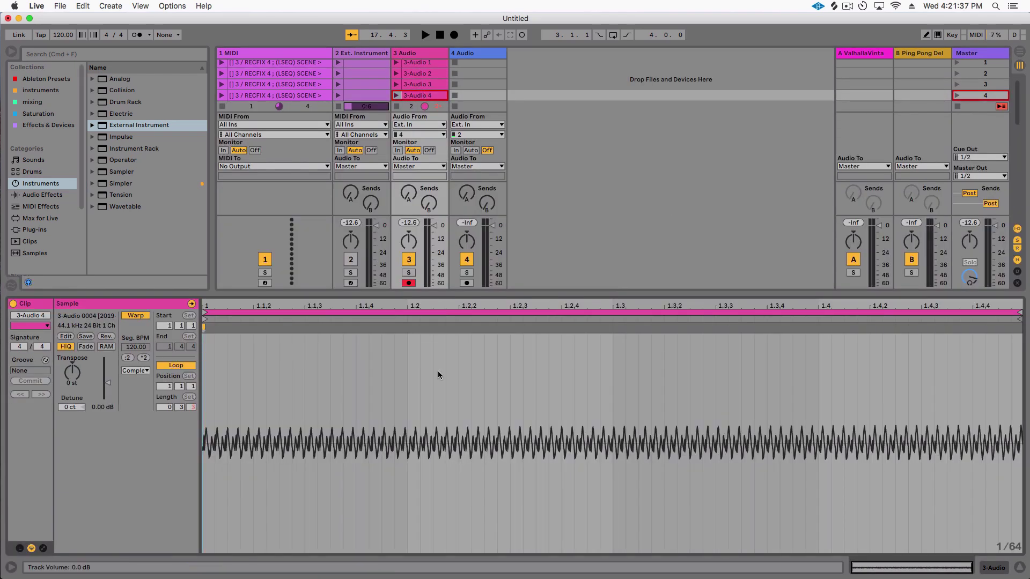
{"action": "left_click_drag", "start_coordinate": [456, 294], "coordinate": [453, 536]}
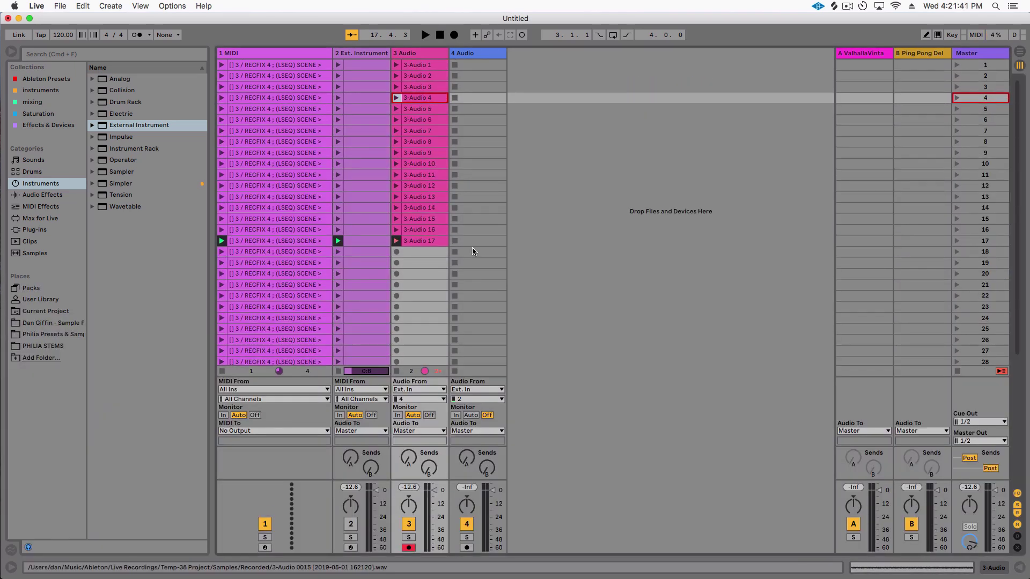
{"action": "double_click", "coordinate": [414, 64]}
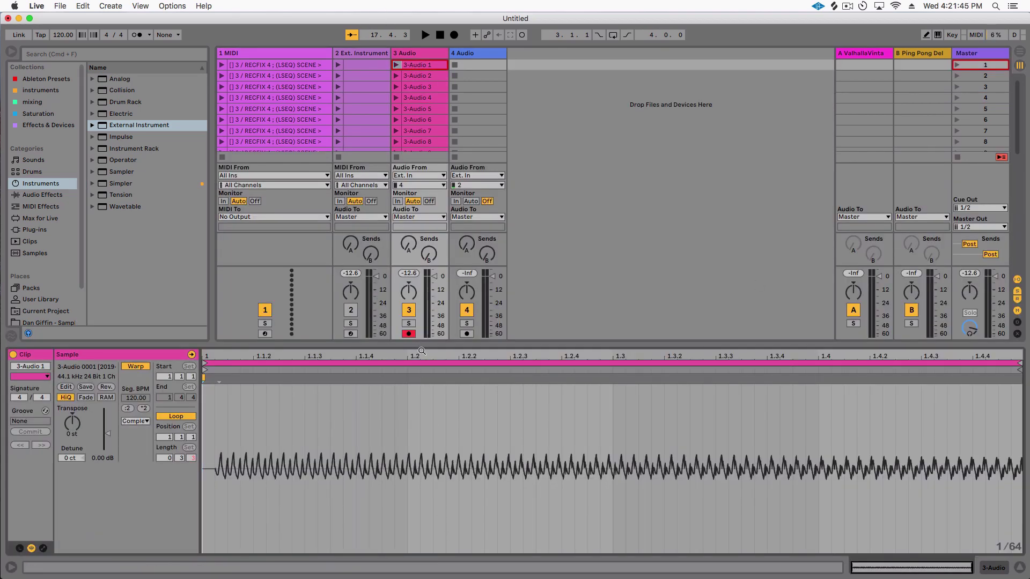
{"action": "key", "text": "super+alt+l"}
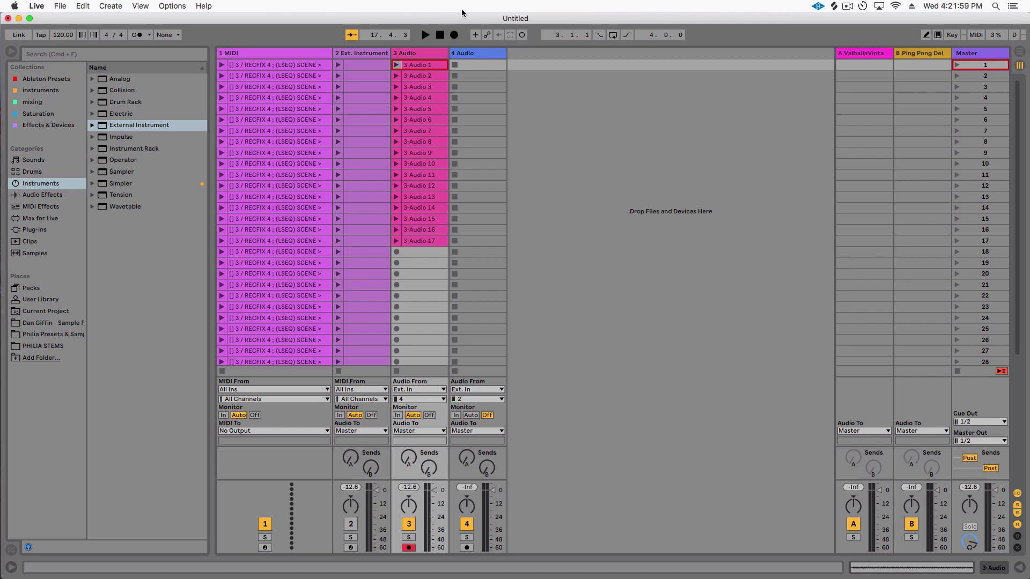
Load Sampler onto a new track and open its zone editor, enlarging the editor area
{"action": "double_click", "coordinate": [462, 65]}
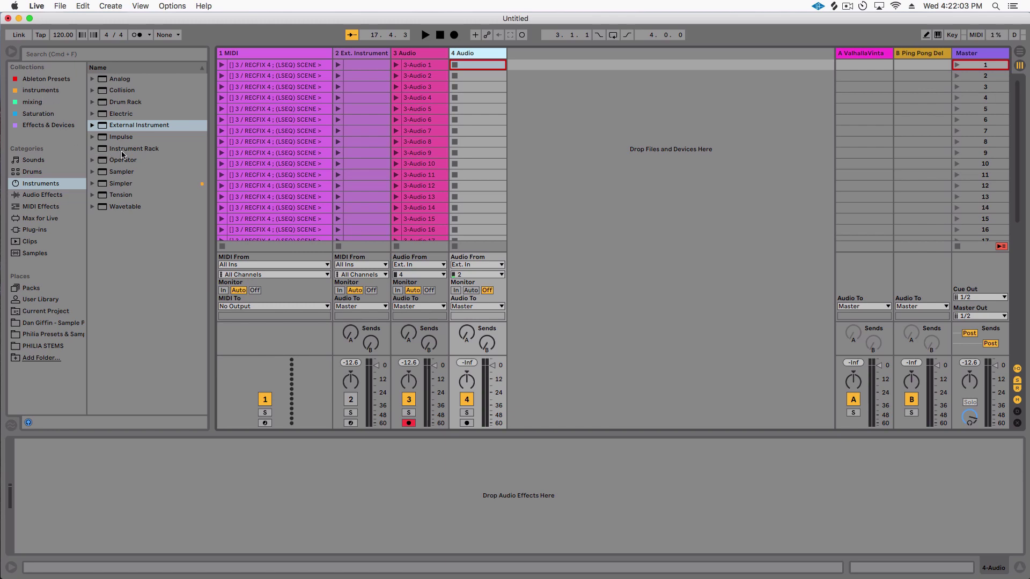
{"action": "double_click", "coordinate": [122, 172]}
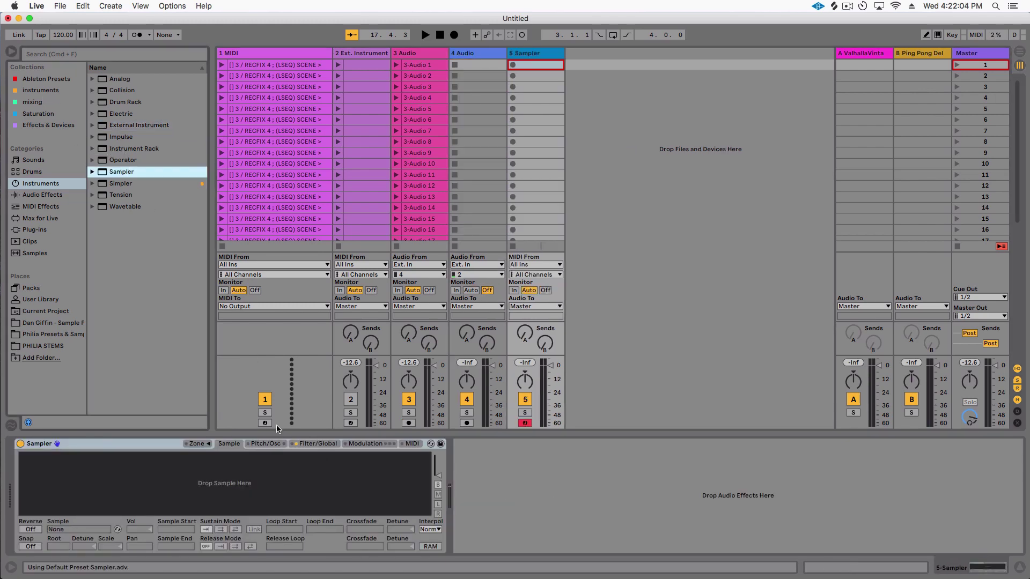
{"action": "left_click", "coordinate": [198, 444]}
{"action": "mouse_move", "coordinate": [331, 352]}
{"action": "left_mouse_down"}
{"action": "mouse_move", "coordinate": [346, 240]}
{"action": "mouse_move", "coordinate": [346, 320]}
{"action": "left_mouse_up"}
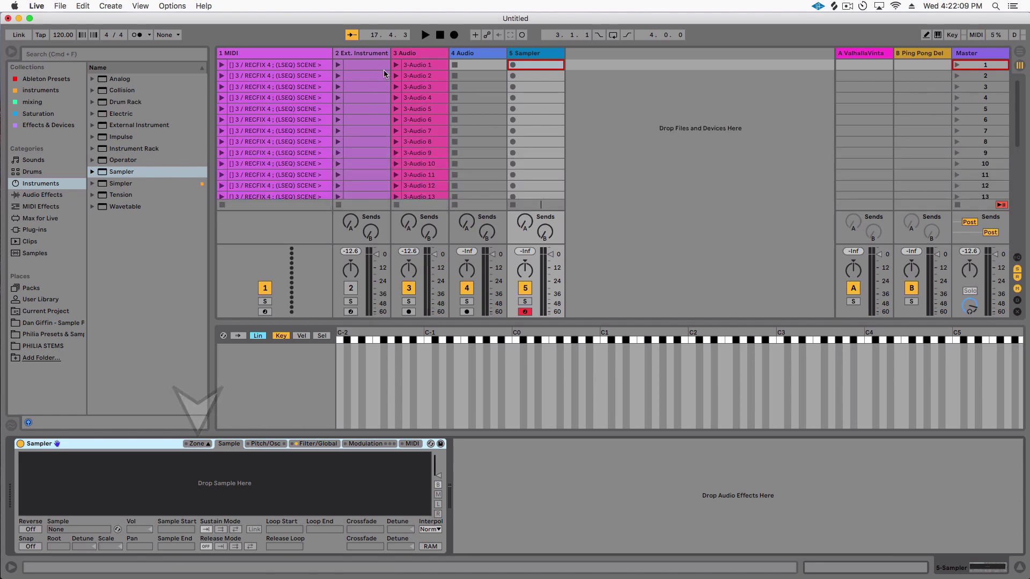
Add the twelve recorded clips, 3-Audio 1 to 3-Audio 12, to Sampler's sample zone list
{"action": "left_click", "coordinate": [438, 106]}
{"action": "scroll", "coordinate": [439, 106], "scroll_direction": "down", "scroll_amount": 5}
{"action": "scroll", "coordinate": [439, 106], "scroll_direction": "up", "scroll_amount": 5}
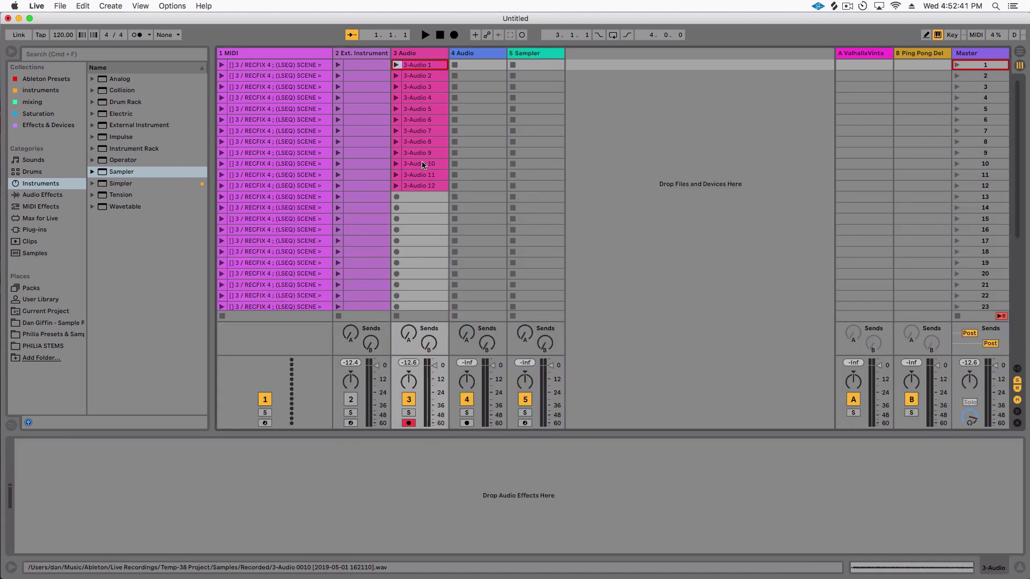
{"action": "left_click", "coordinate": [422, 185], "text": "shift"}
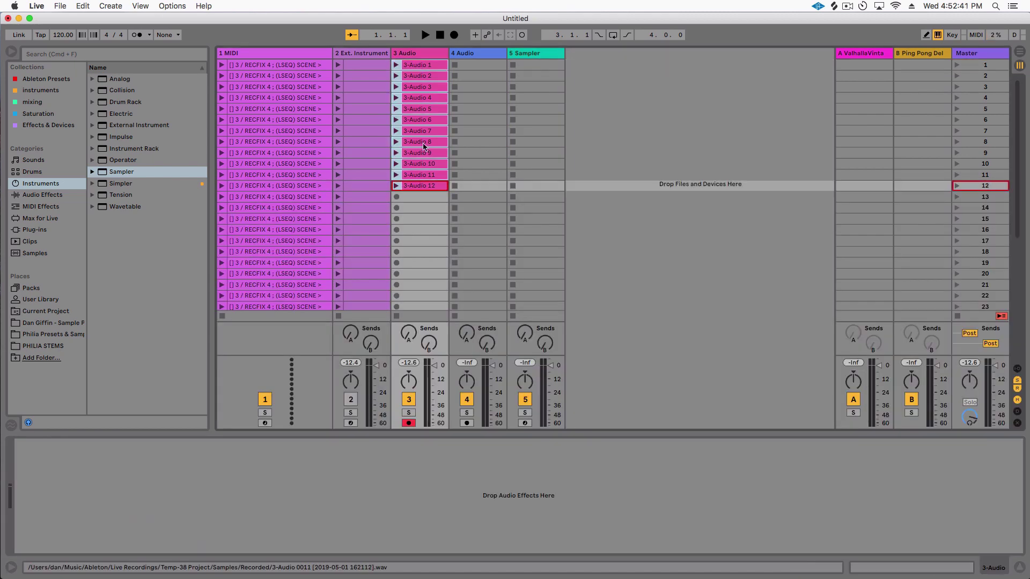
{"action": "left_click_drag", "start_coordinate": [421, 66], "coordinate": [270, 363]}
Limit the key zones of all twelve samples to the single octave from C1 up to B1
{"action": "left_click_drag", "start_coordinate": [339, 331], "coordinate": [433, 331]}
{"action": "scroll", "coordinate": [417, 67], "scroll_direction": "up", "scroll_amount": 2}
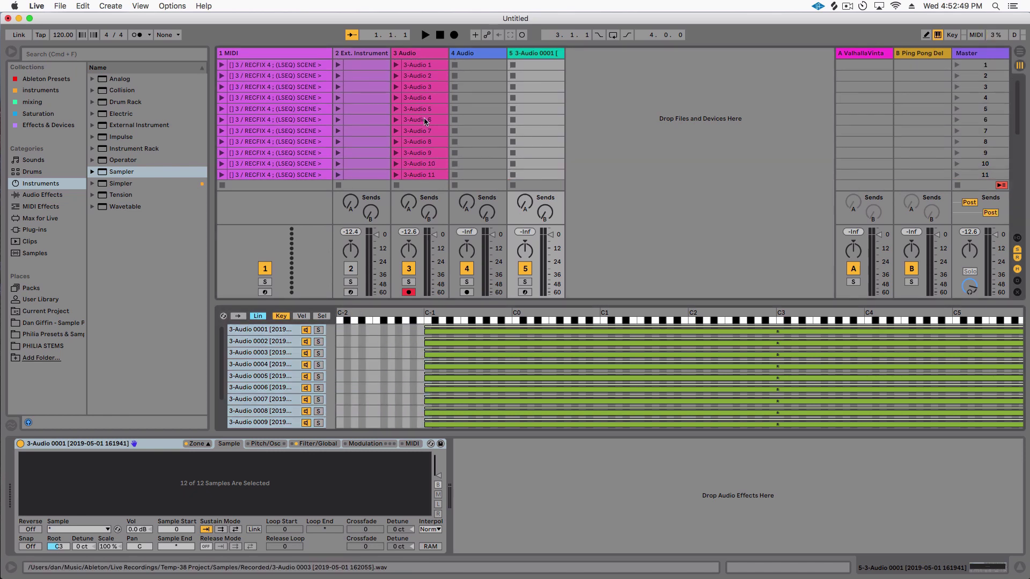
{"action": "left_click_drag", "start_coordinate": [429, 331], "coordinate": [600, 328]}
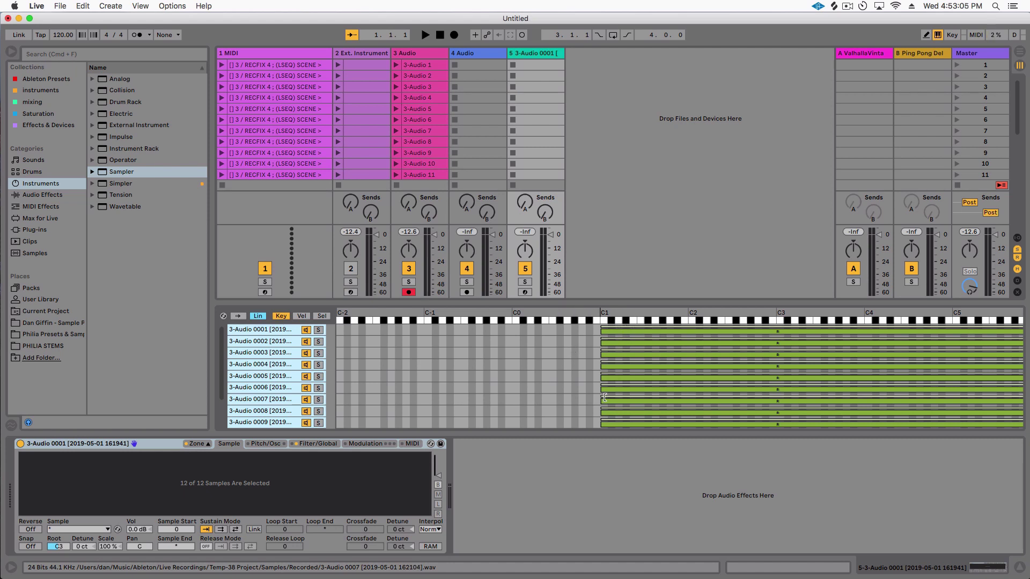
{"action": "scroll", "coordinate": [617, 396], "scroll_direction": "right", "scroll_amount": 5}
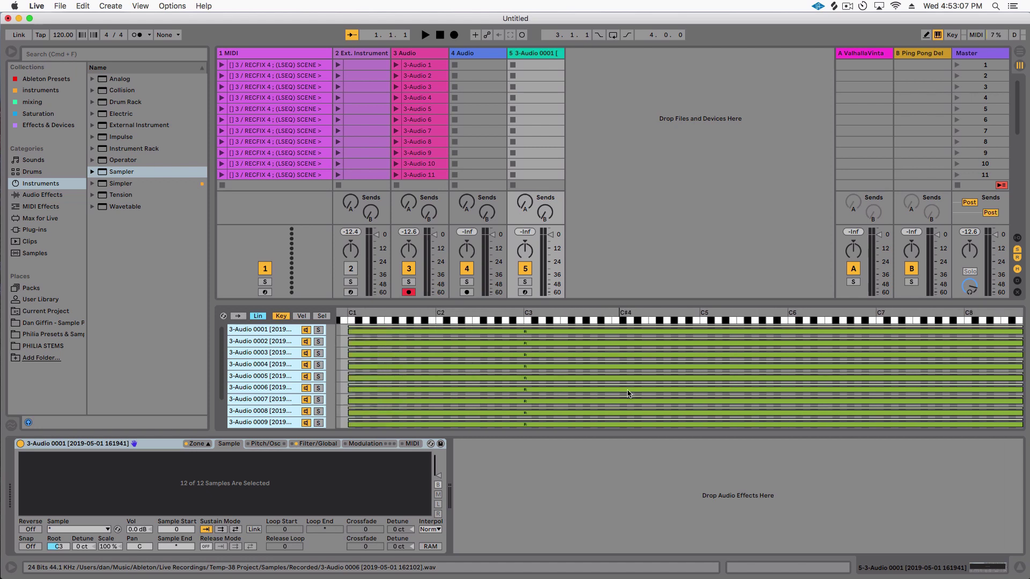
{"action": "left_click_drag", "start_coordinate": [1022, 349], "coordinate": [439, 350]}
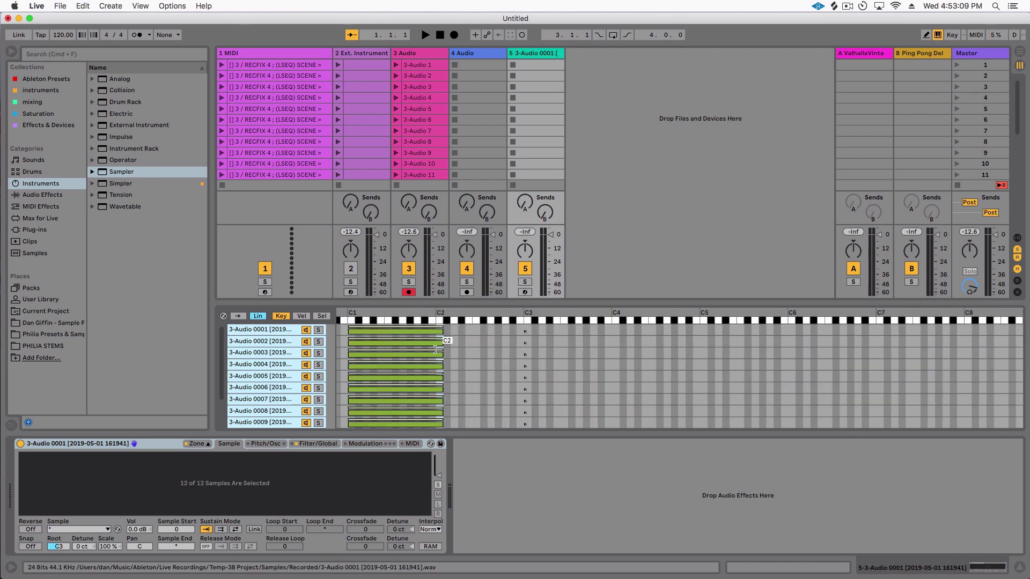
{"action": "scroll", "coordinate": [437, 355], "scroll_direction": "left", "scroll_amount": 5}
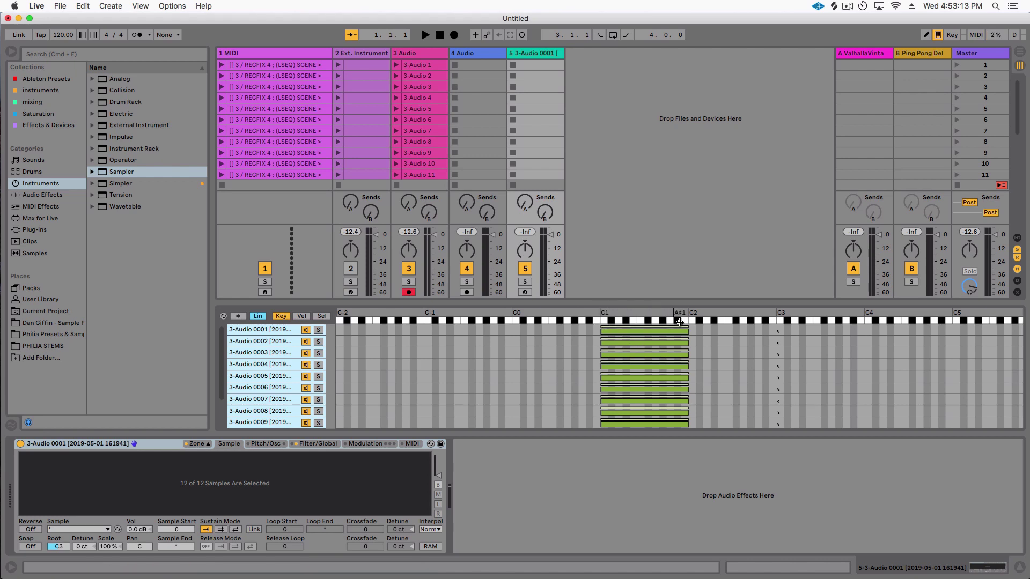
Distribute the selected samples' key ranges equally across the octave, one sample per key, and arm the Sampler track
{"action": "right_click", "coordinate": [284, 331]}
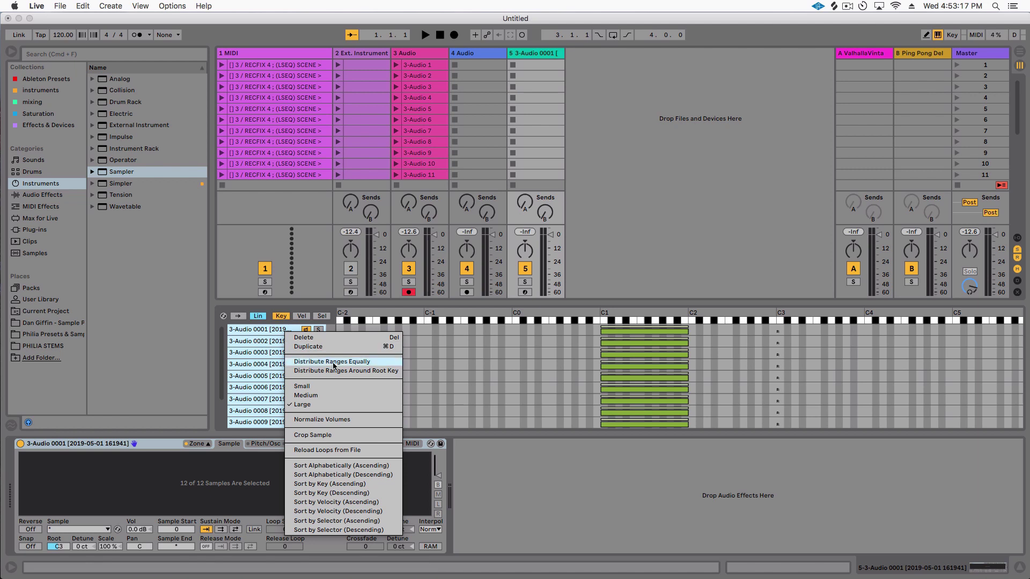
{"action": "left_click", "coordinate": [338, 362]}
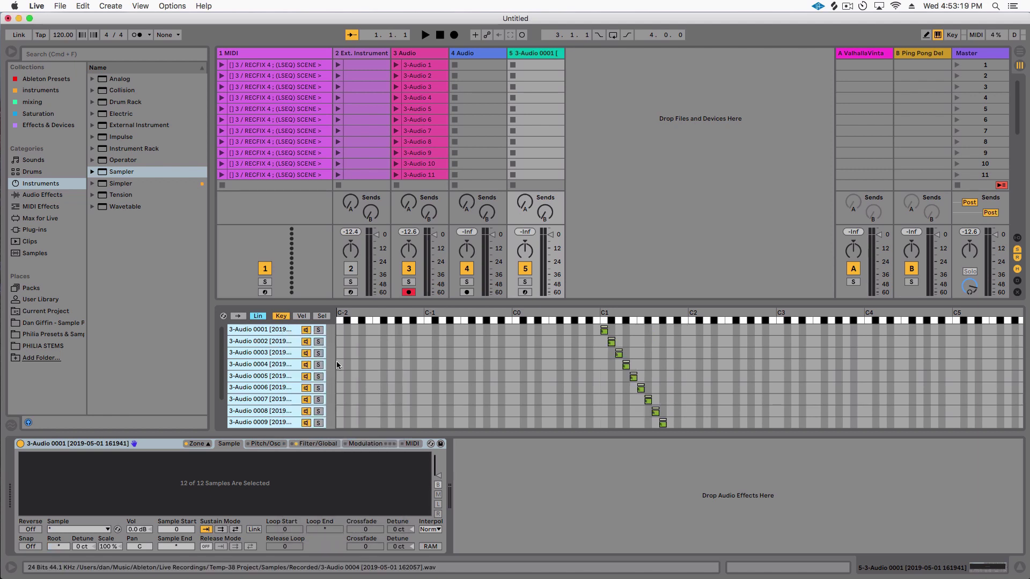
{"action": "scroll", "coordinate": [652, 346], "scroll_direction": "down", "scroll_amount": 3}
{"action": "scroll", "coordinate": [652, 347], "scroll_direction": "up", "scroll_amount": 3}
{"action": "left_click", "coordinate": [525, 292]}
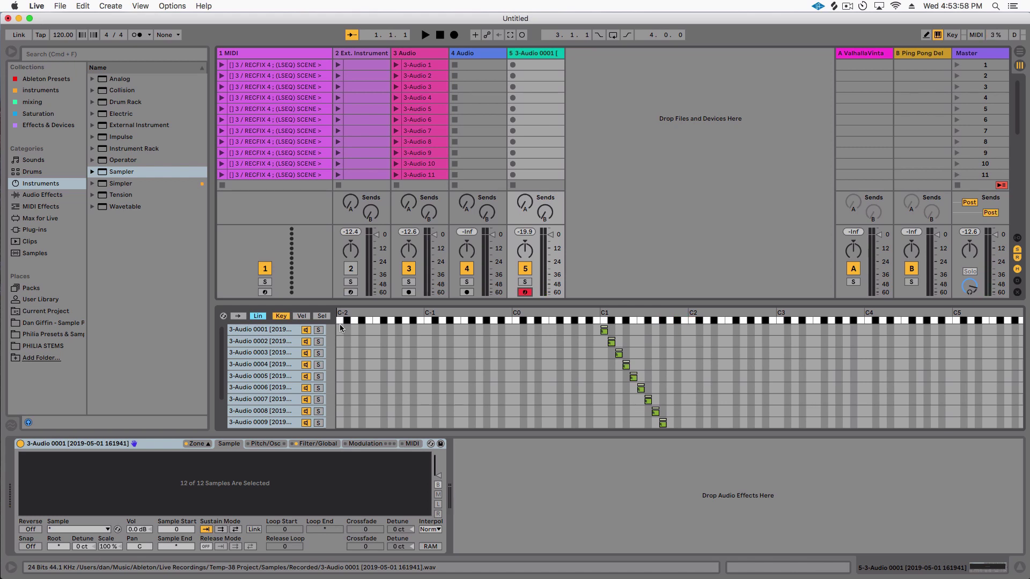
Hide the zone editor and save the Sampler instrument to the User Library as Moog Sub37 Preset.adv
{"action": "left_click", "coordinate": [247, 302]}
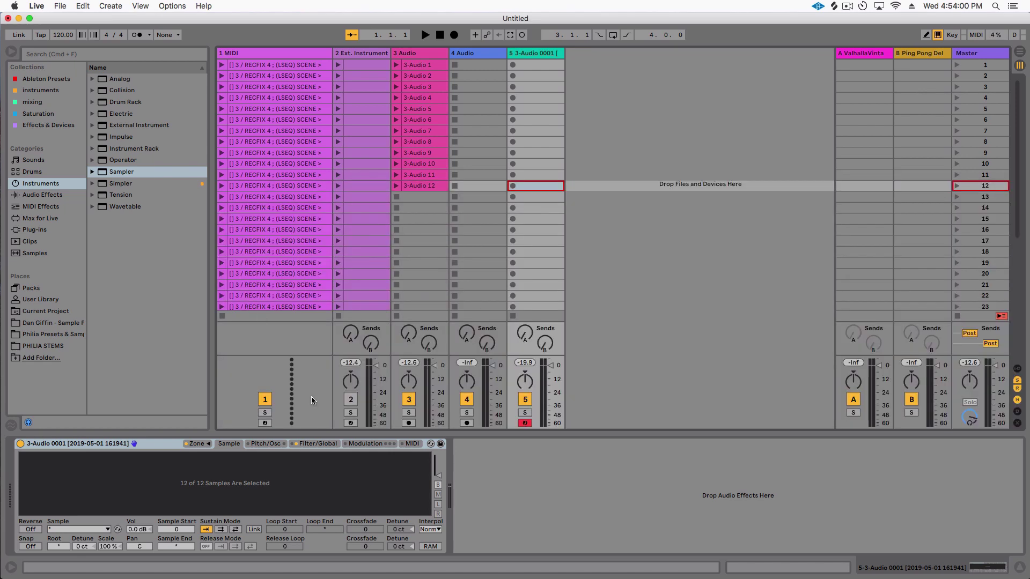
{"action": "left_click", "coordinate": [441, 444]}
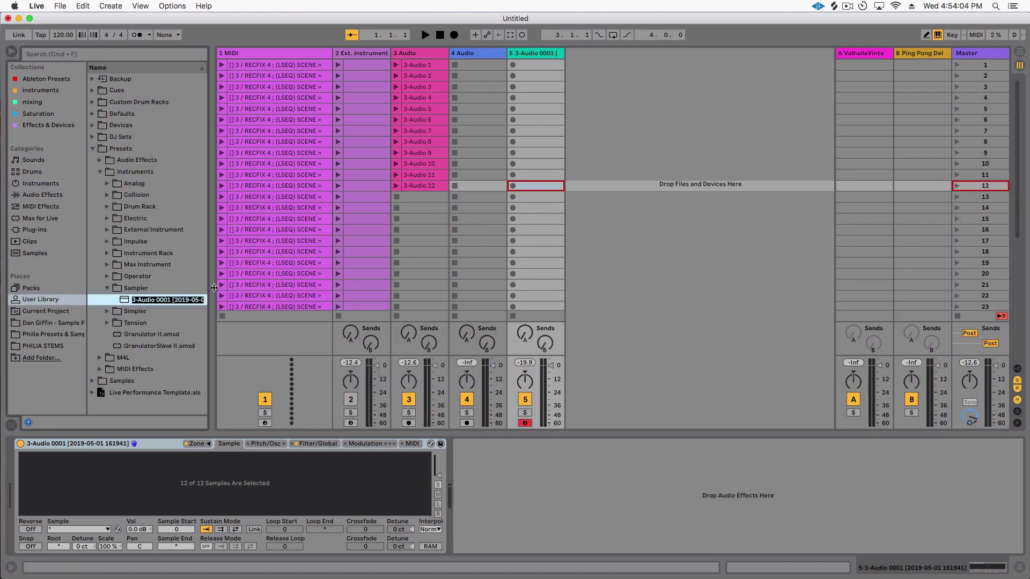
{"action": "left_click_drag", "start_coordinate": [215, 288], "coordinate": [240, 283]}
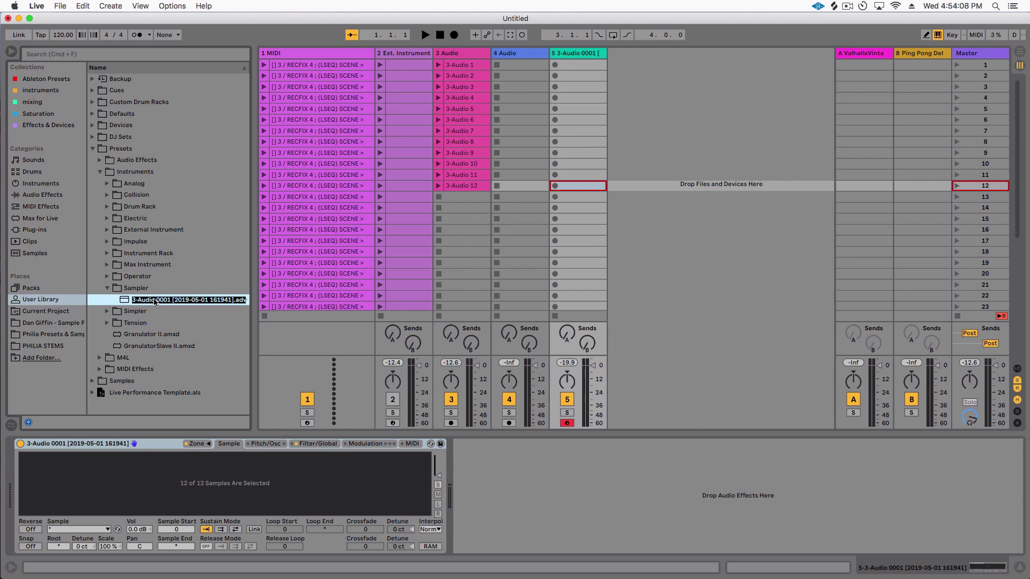
{"action": "type", "text": "Moog Sub"}
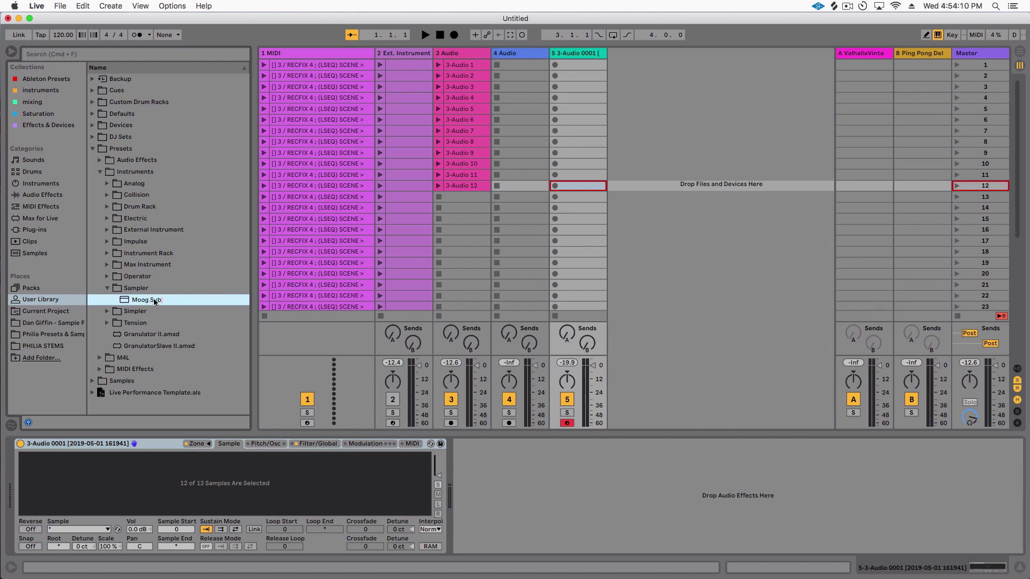
{"action": "type", "text": "37 Preset.adv"}
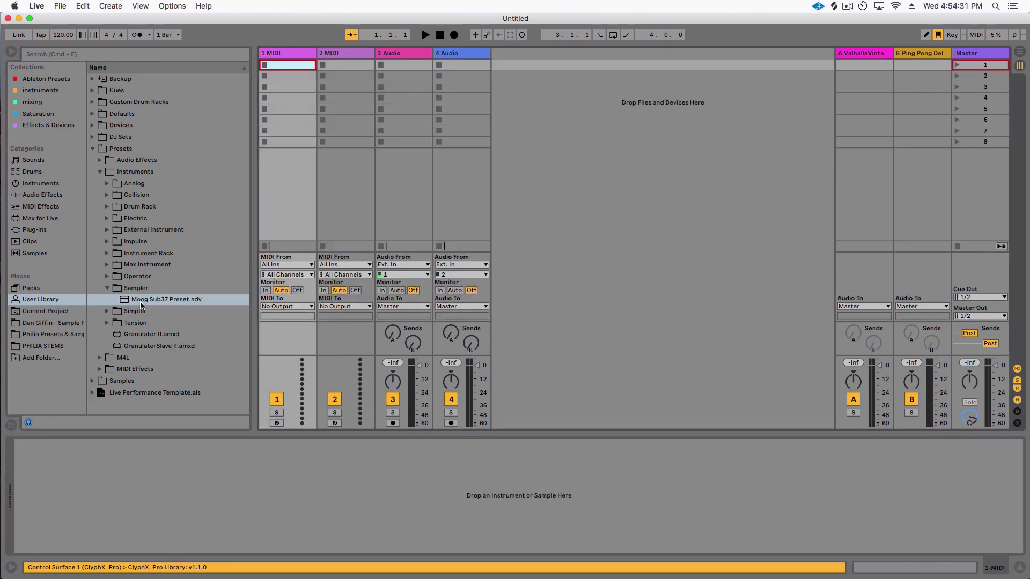
Load the saved Moog Sub37 Preset onto the 1 MIDI track of the new set
{"action": "double_click", "coordinate": [142, 302]}
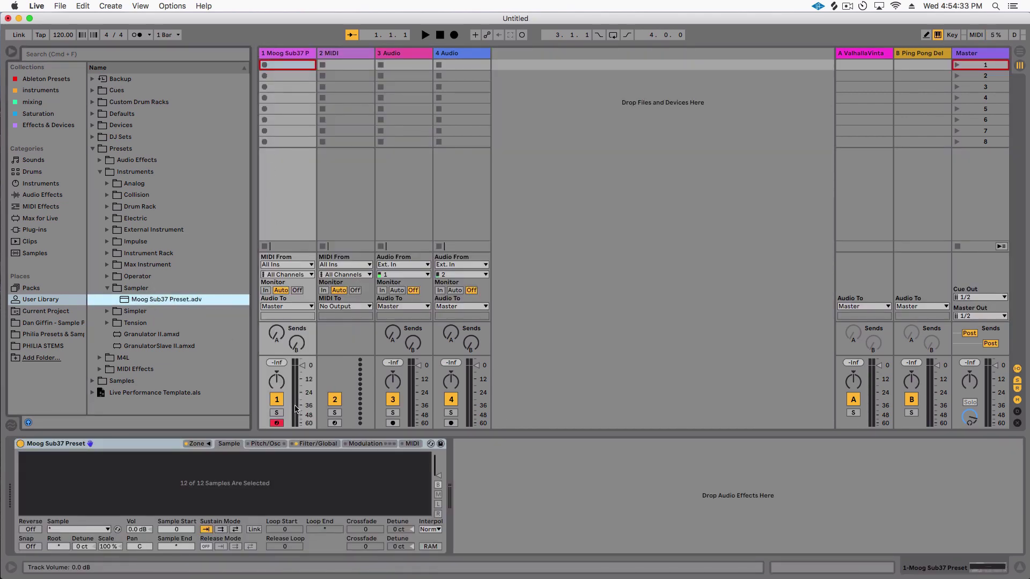